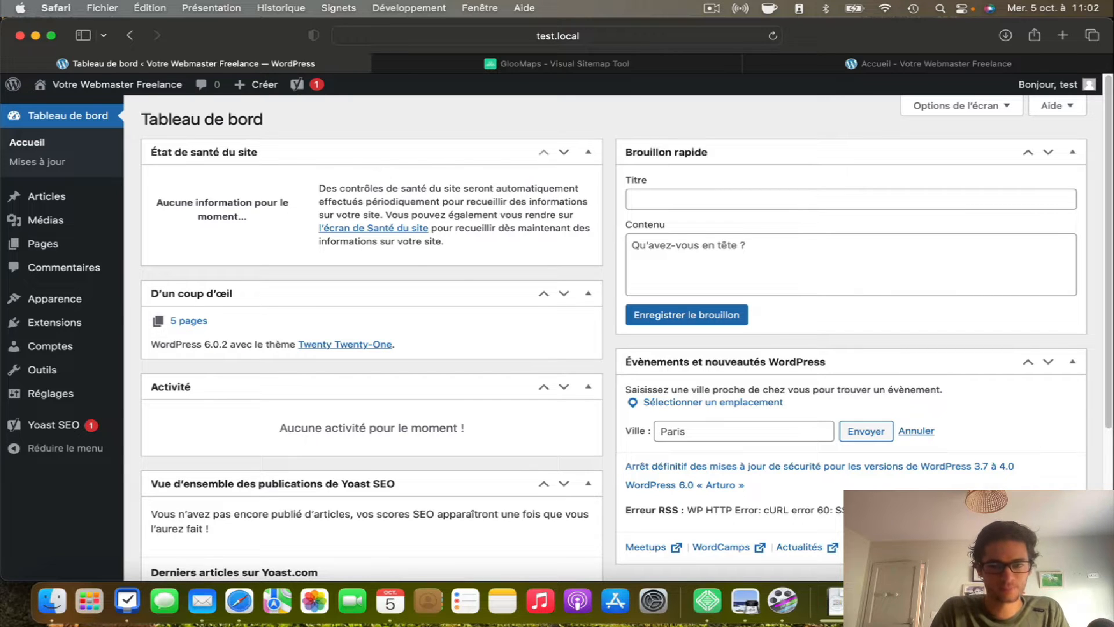
# - Activate the Twenty Twenty-Two theme and open its beta site editor
pyautogui.moveTo(54, 298)
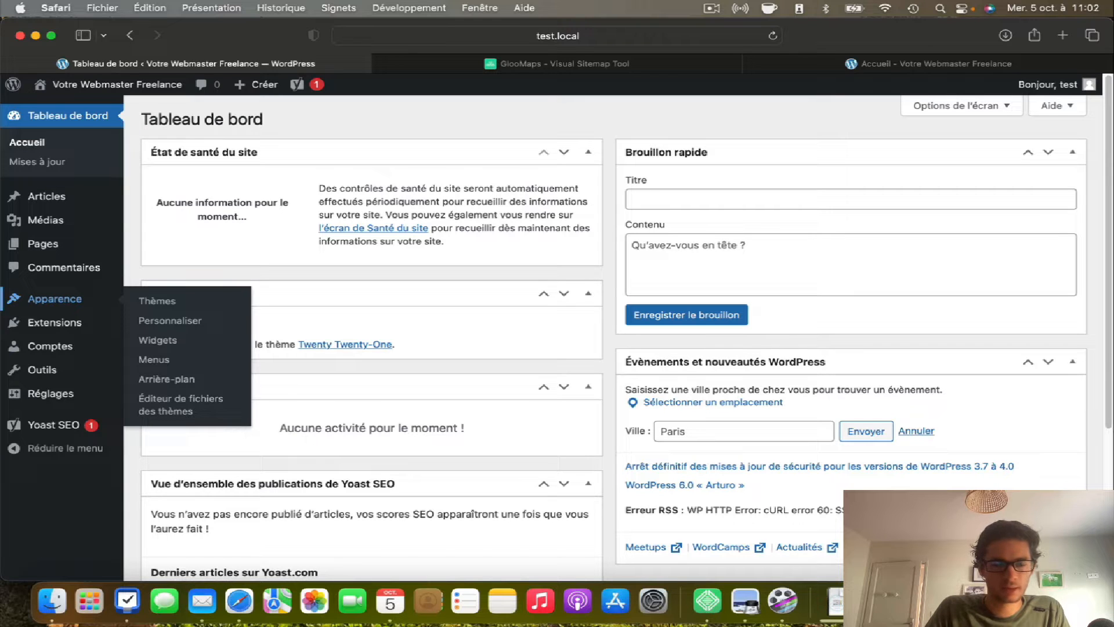
pyautogui.click(156, 300)
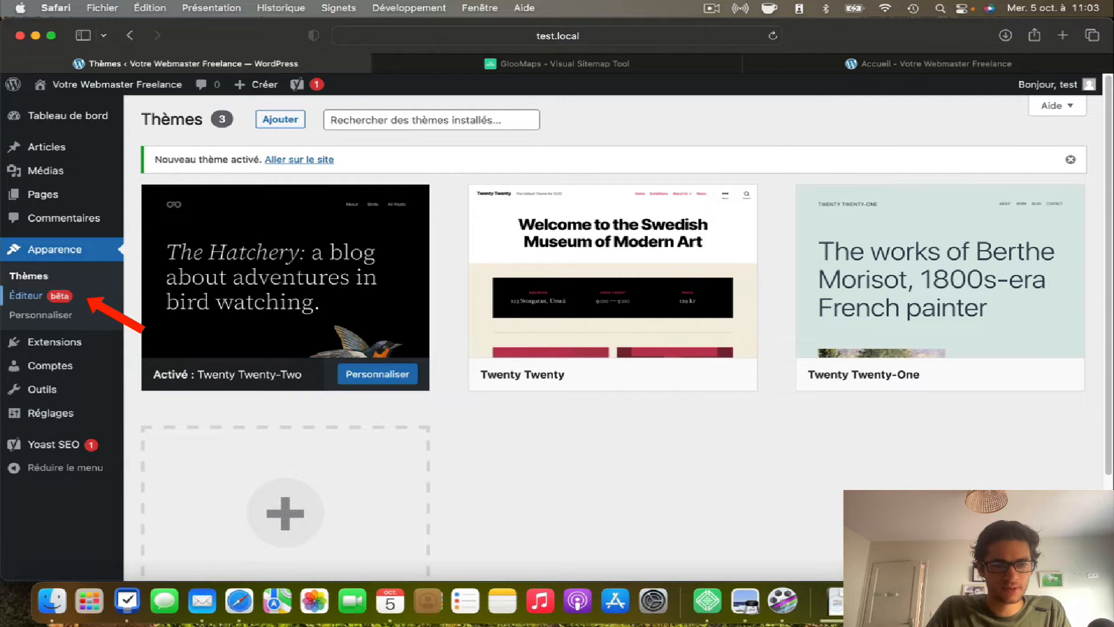
pyautogui.click(27, 296)
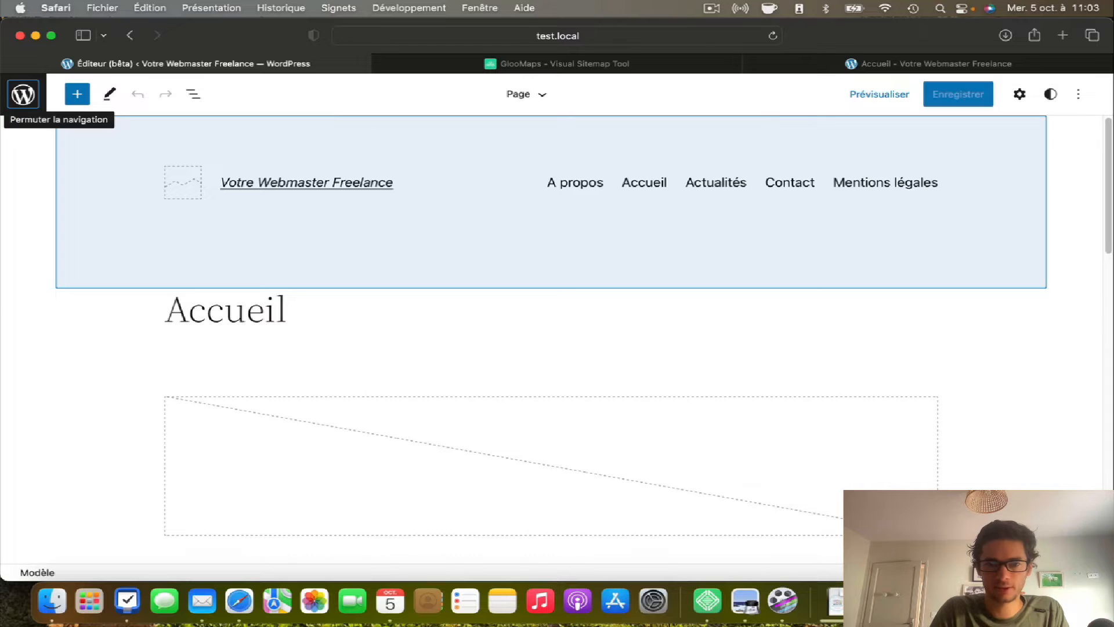
pyautogui.click(410, 148)
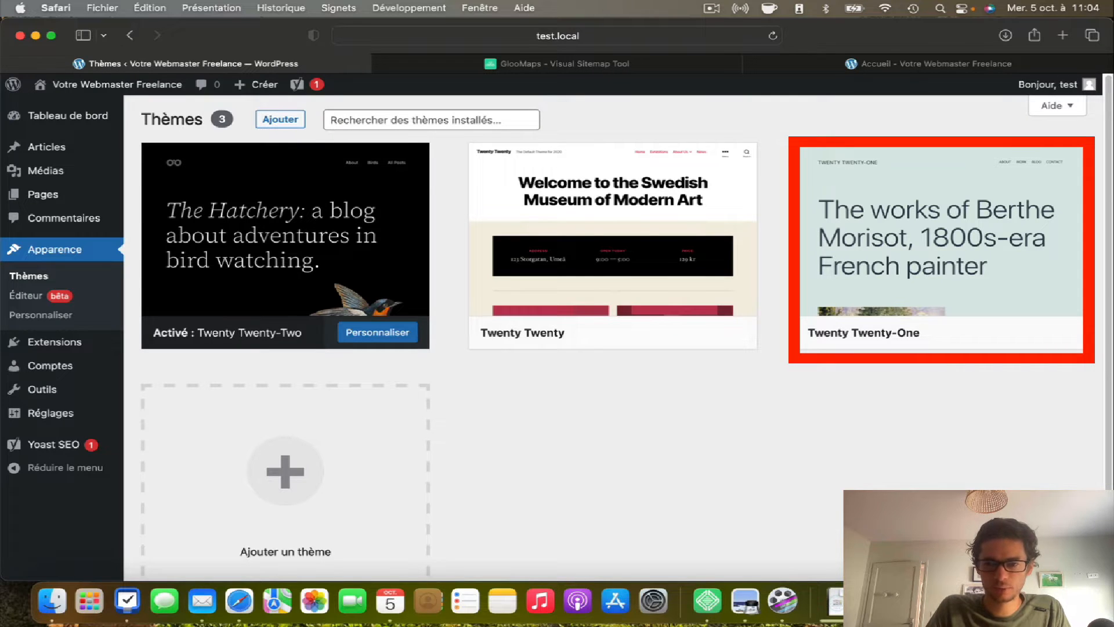
# - Reactivate the Twenty Twenty-One theme and open its menu management page
pyautogui.click(920, 331)
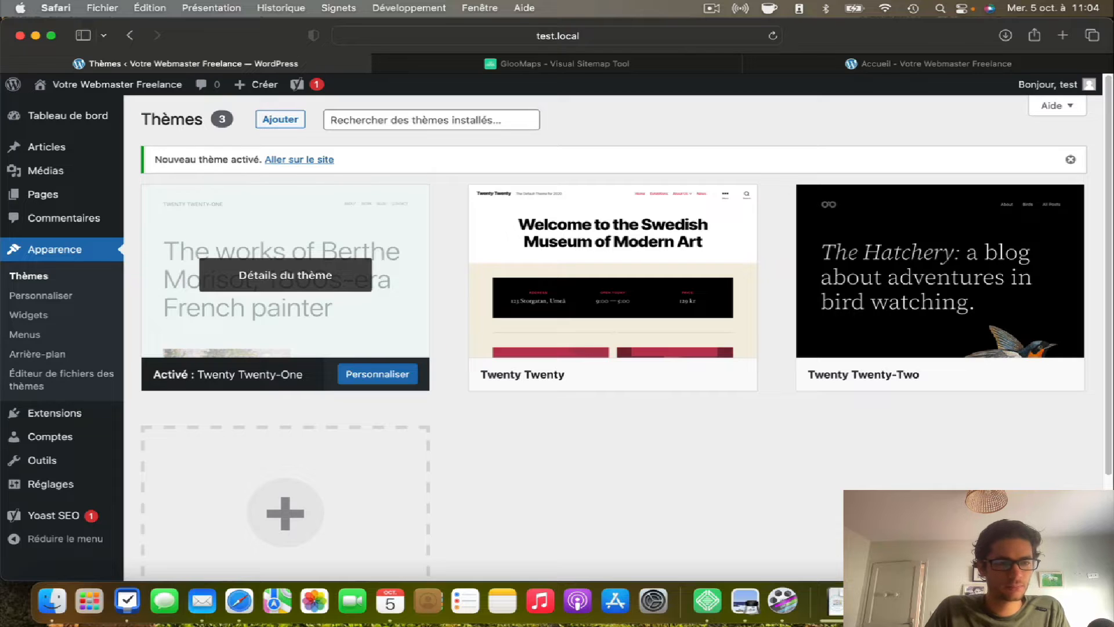
pyautogui.click(61, 333)
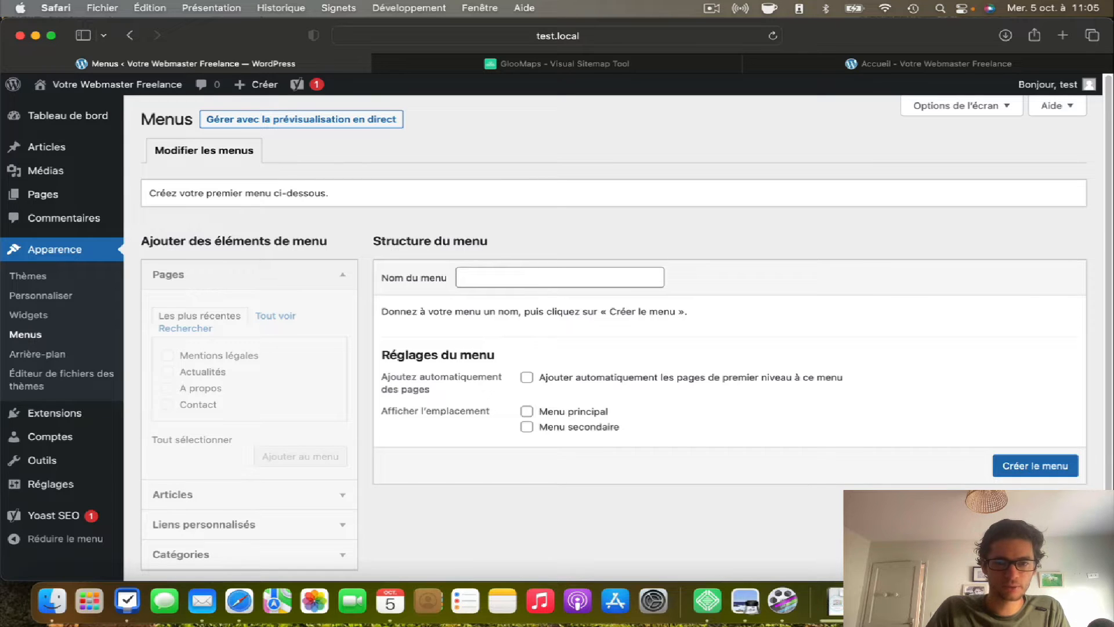
# - Create a menu named "Menu principal" and assign it to the Menu principal display location
pyautogui.click(559, 277)
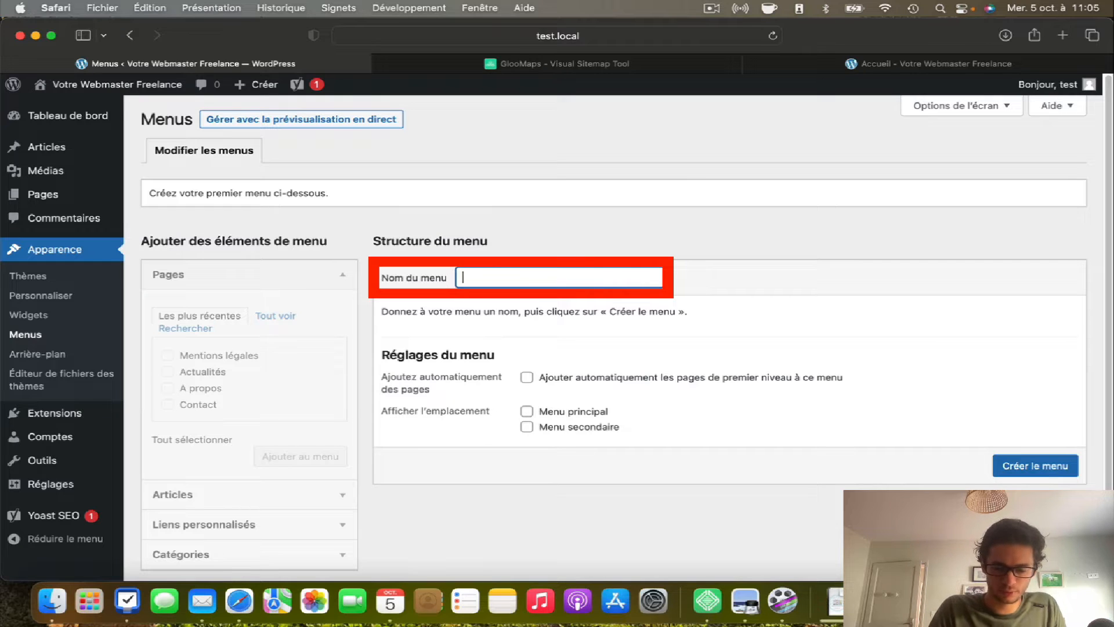
pyautogui.write('Menu principal')
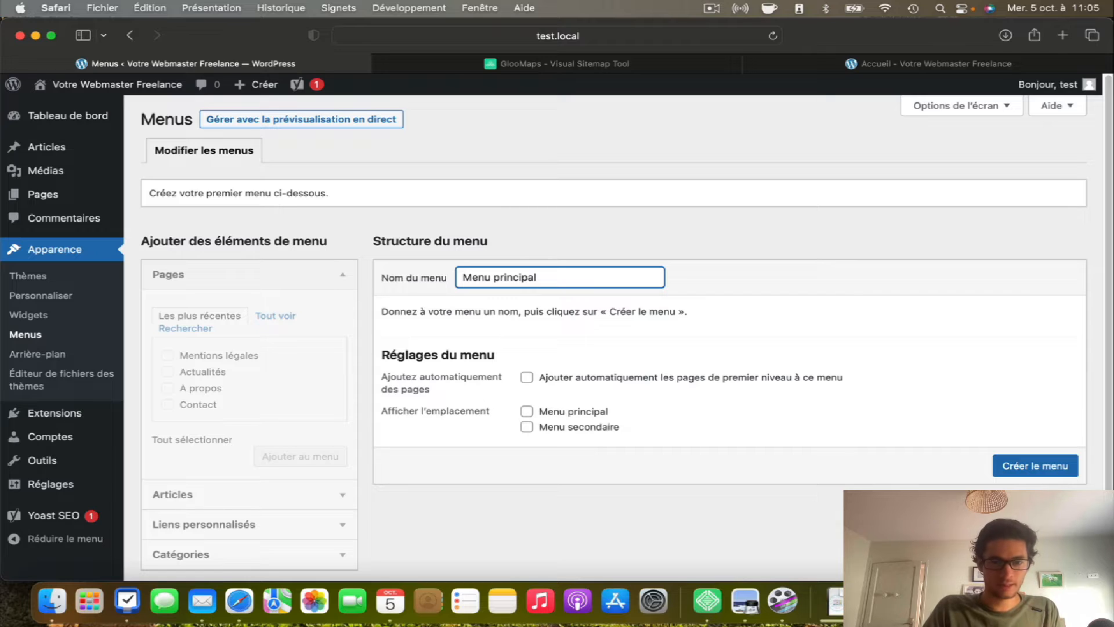
pyautogui.moveTo(400, 311); pyautogui.dragTo(688, 312)
pyautogui.click(690, 316)
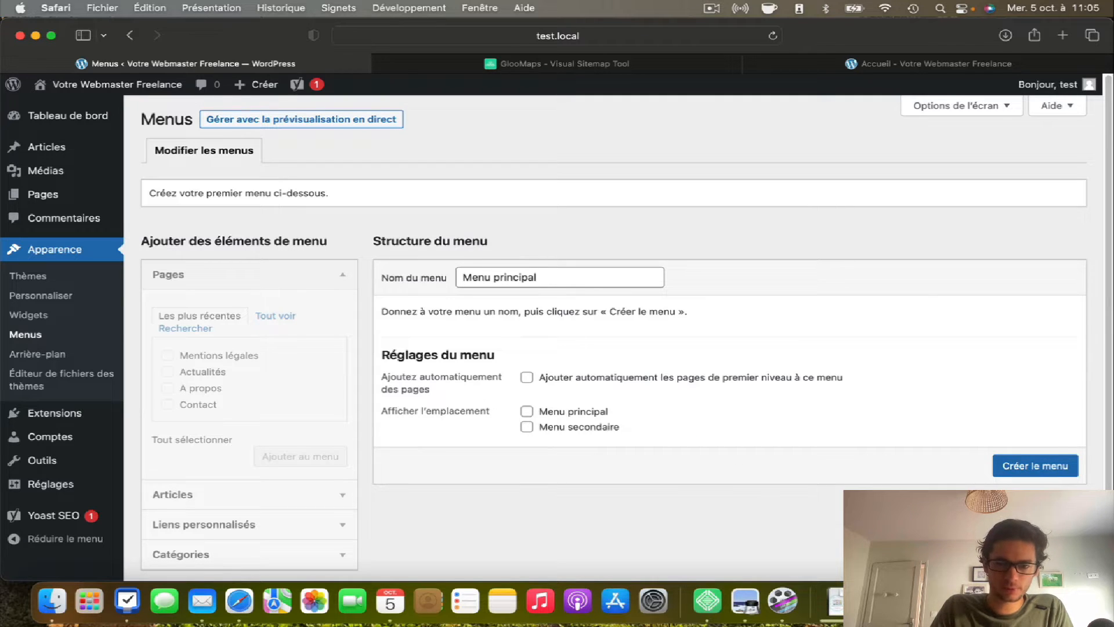
pyautogui.click(526, 411)
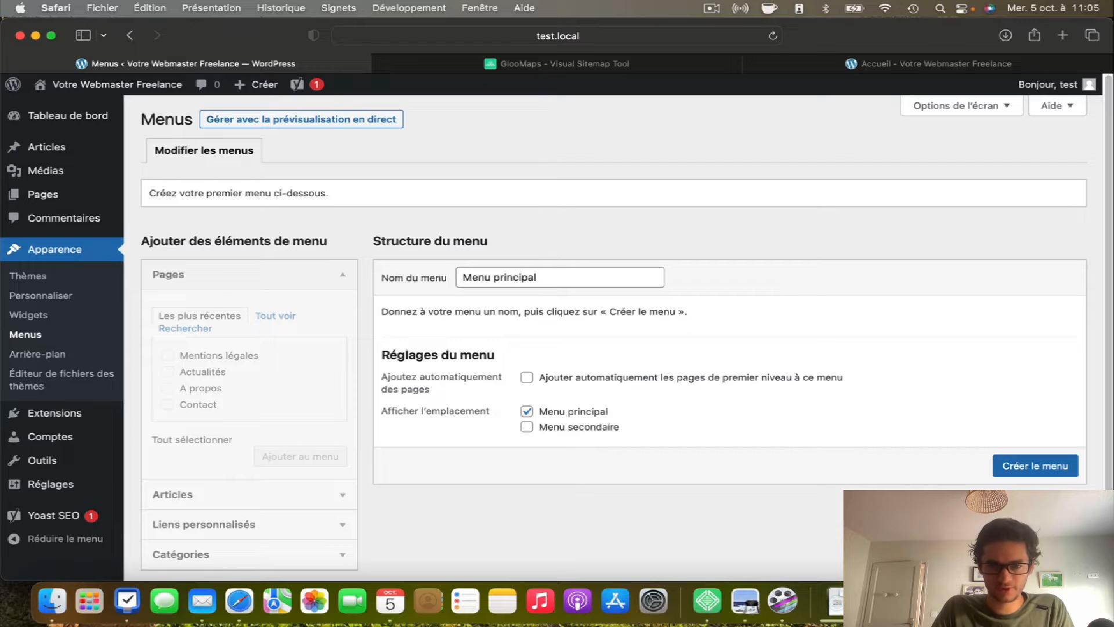
pyautogui.click(1035, 465)
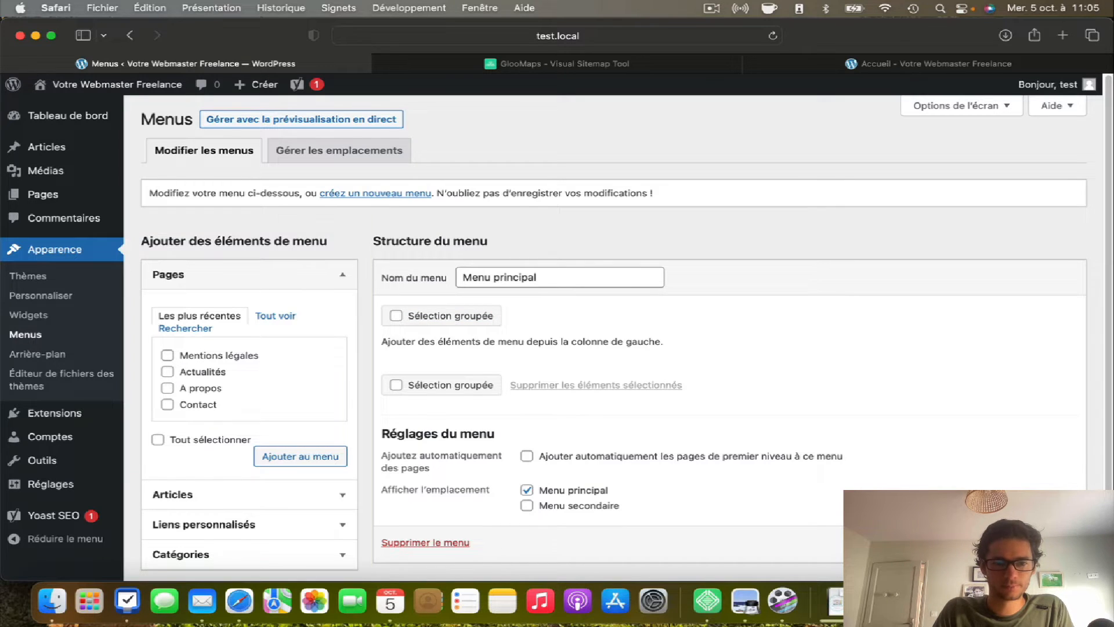
# - Examine the pages available for the menu by listing all of them and searching for "contact"
pyautogui.scroll(-2, 613, 336)
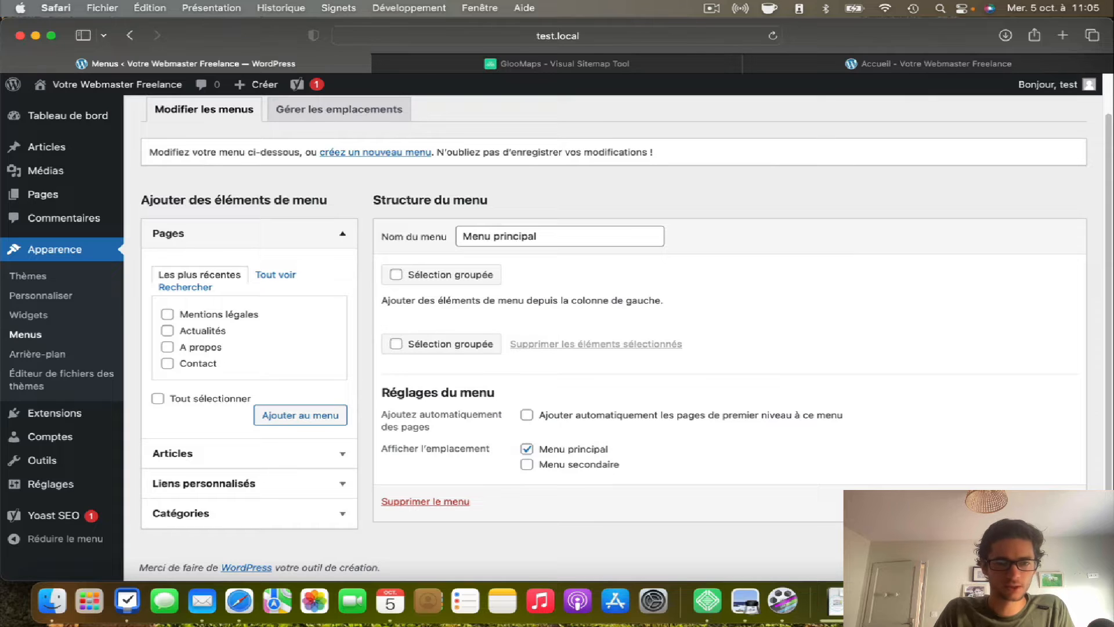
pyautogui.click(342, 233)
pyautogui.click(342, 234)
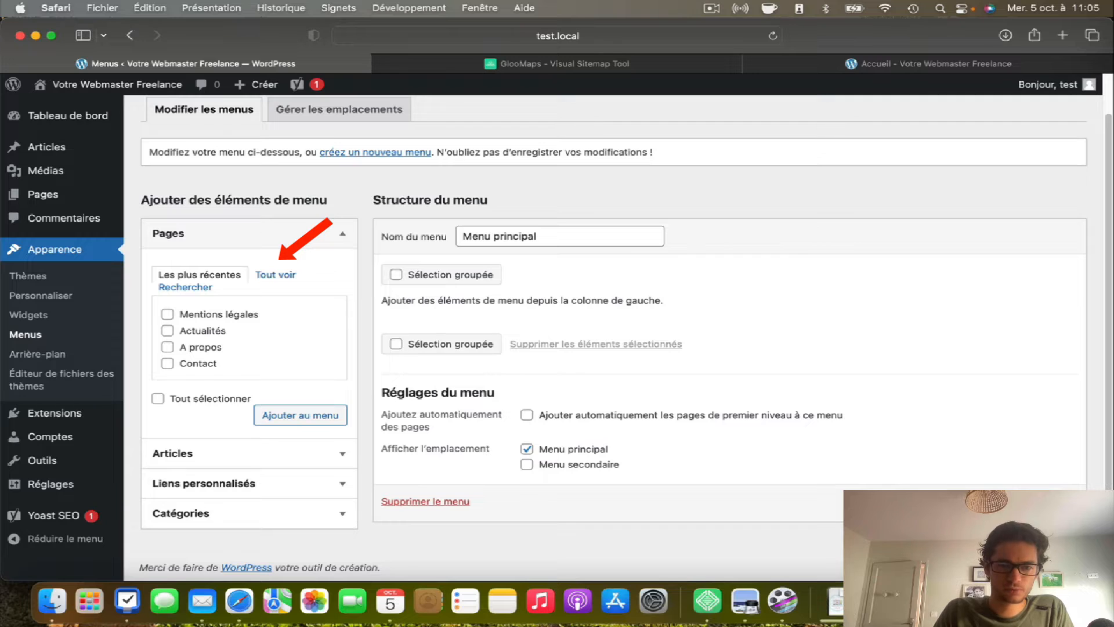
pyautogui.click(275, 274)
pyautogui.scroll(-1, 613, 337)
pyautogui.scroll(1, 614, 338)
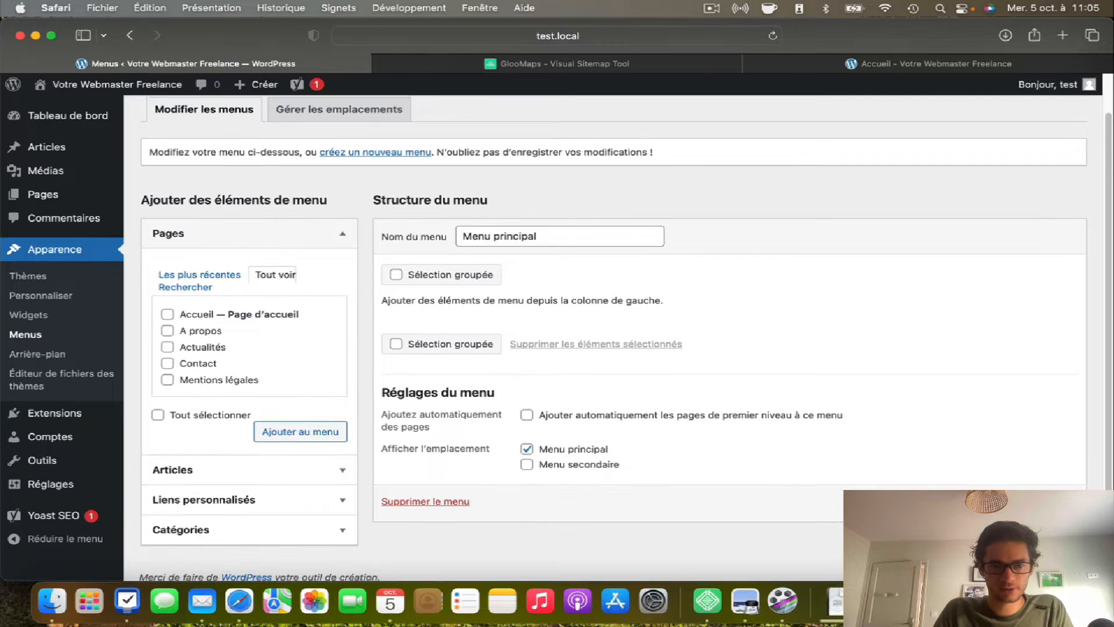
pyautogui.click(185, 288)
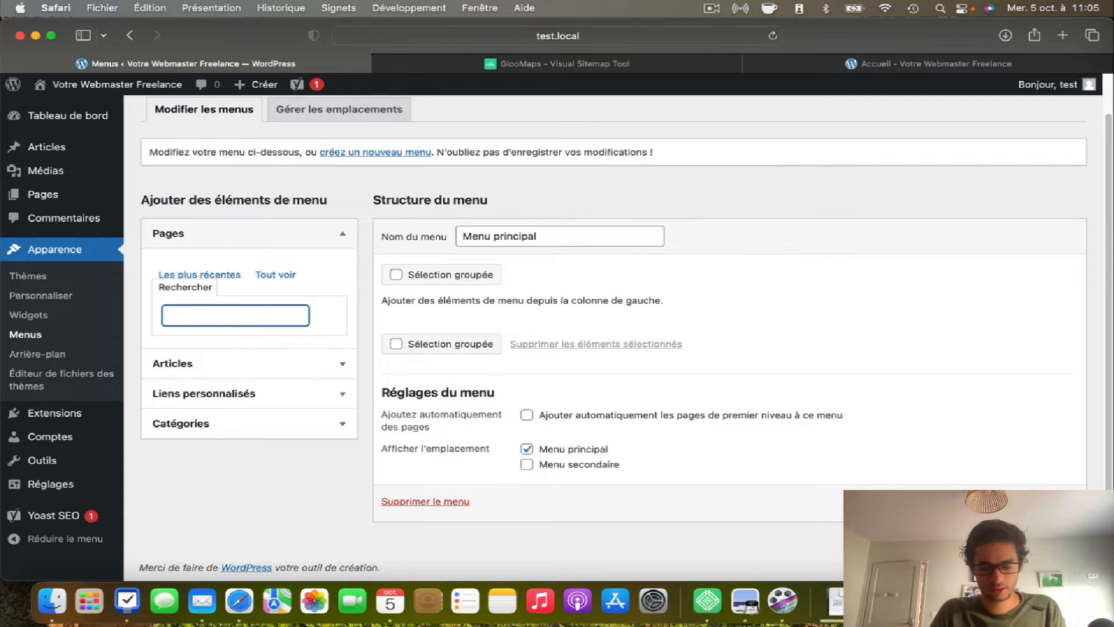
pyautogui.write('contact')
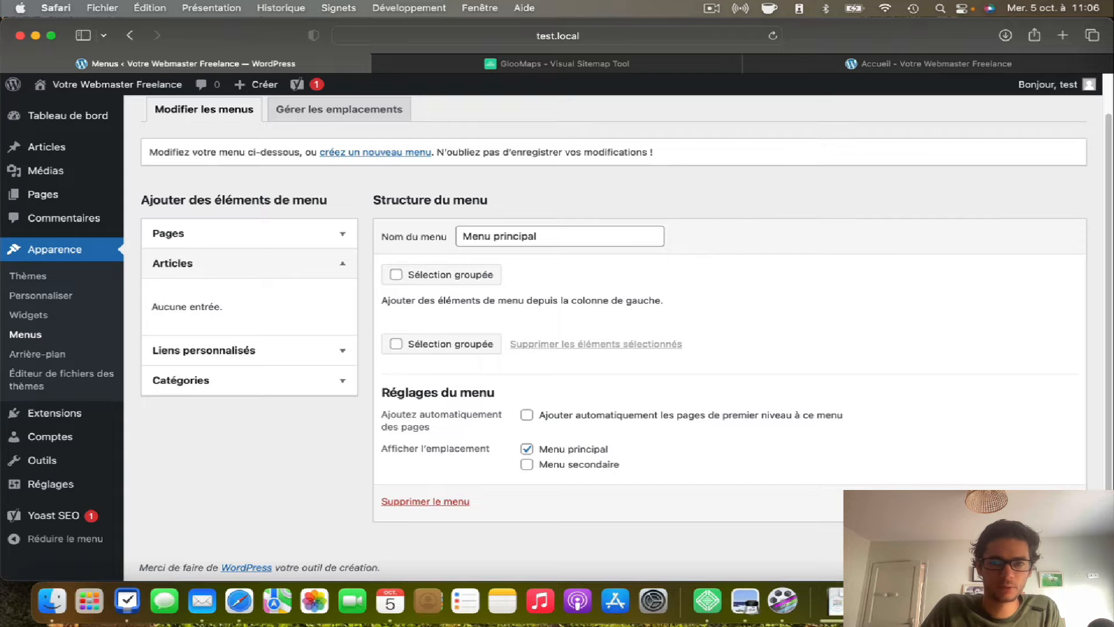
# - Switch to the GlooMaps sitemap and examine its hierarchy of pages under the project
pyautogui.click(557, 63)
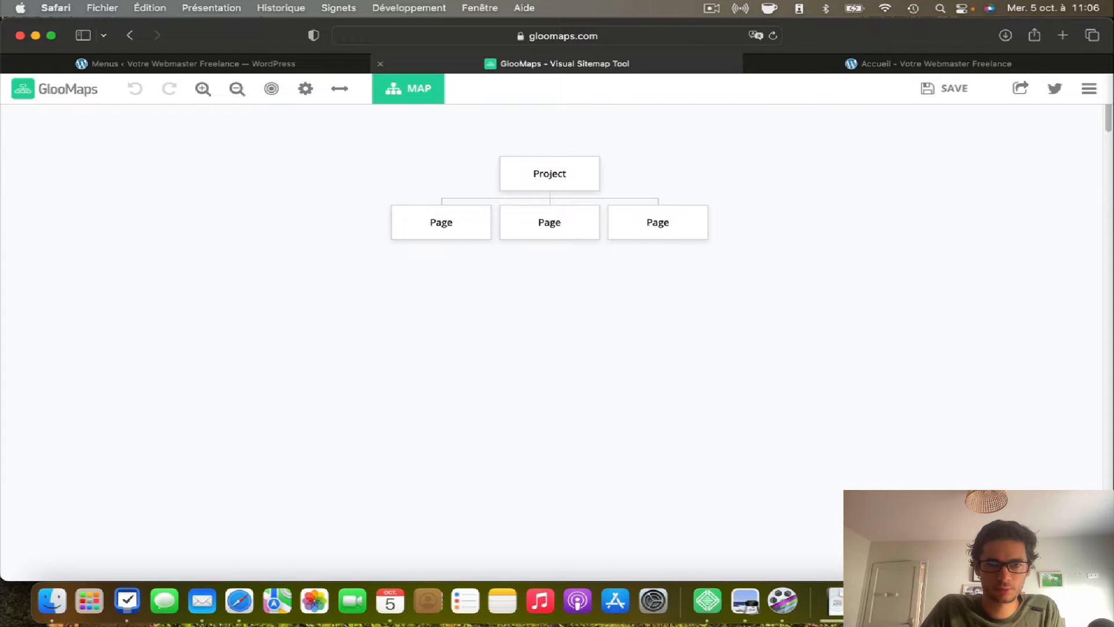
pyautogui.moveTo(408, 89)
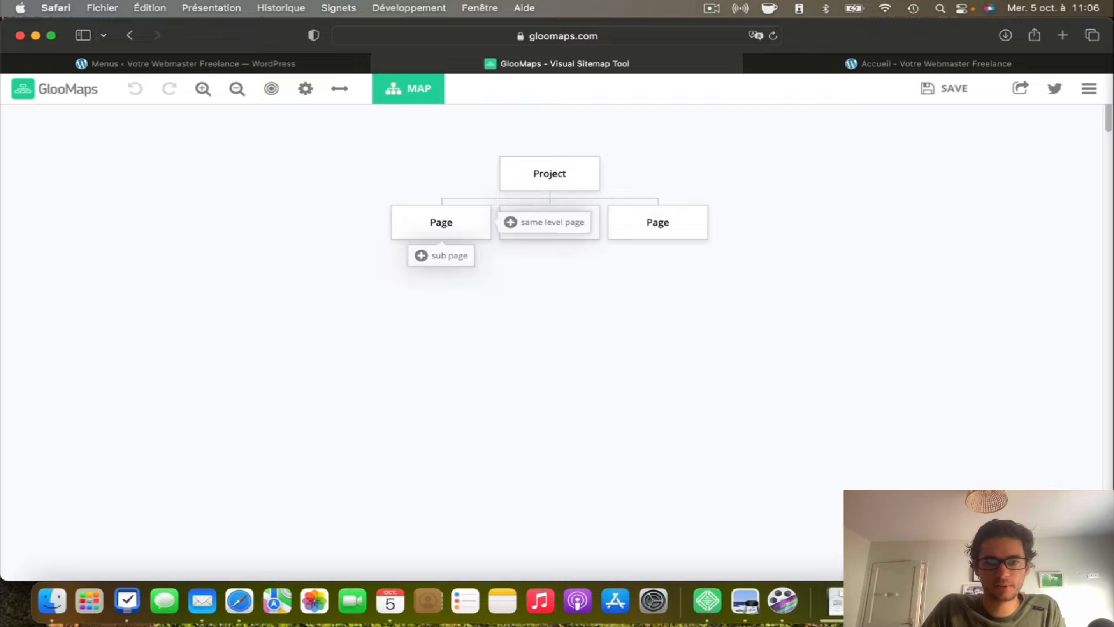
pyautogui.moveTo(549, 186)
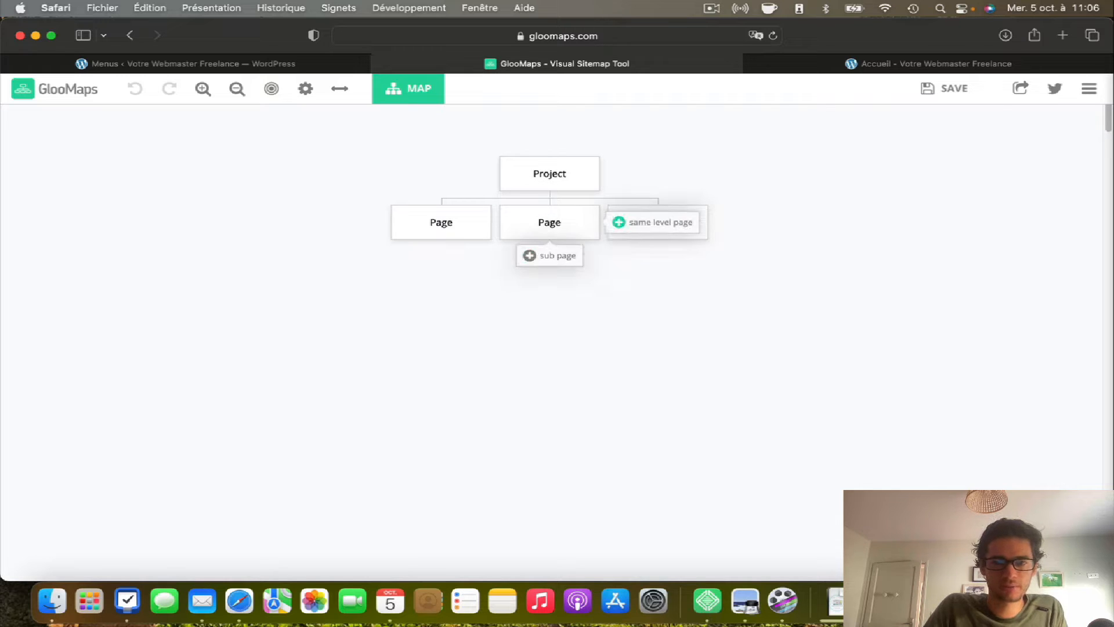
# - Return to WordPress and add the Accueil, A propos, Actualités and Contact pages to the main menu
pyautogui.hotkey('ctrl', 'shift', 'Tab')
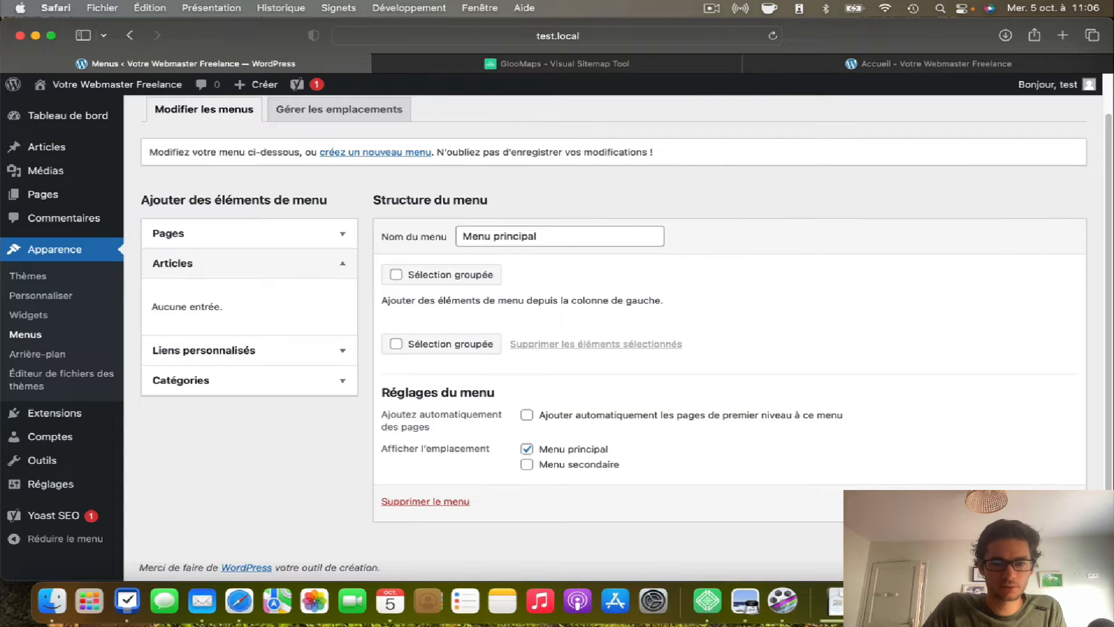
pyautogui.click(249, 233)
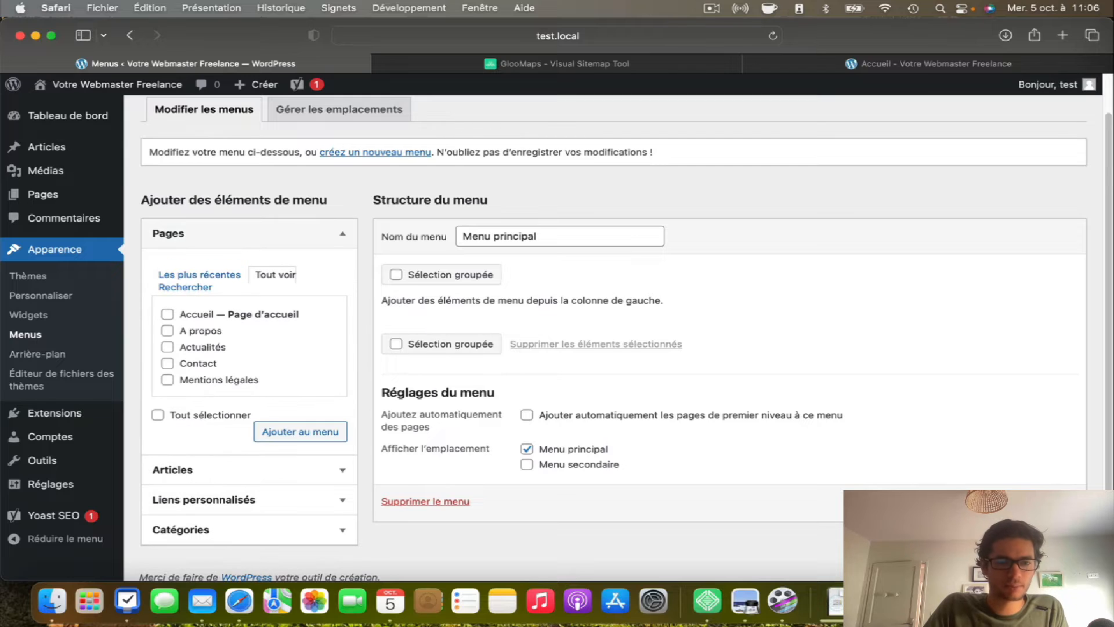
pyautogui.click(167, 315)
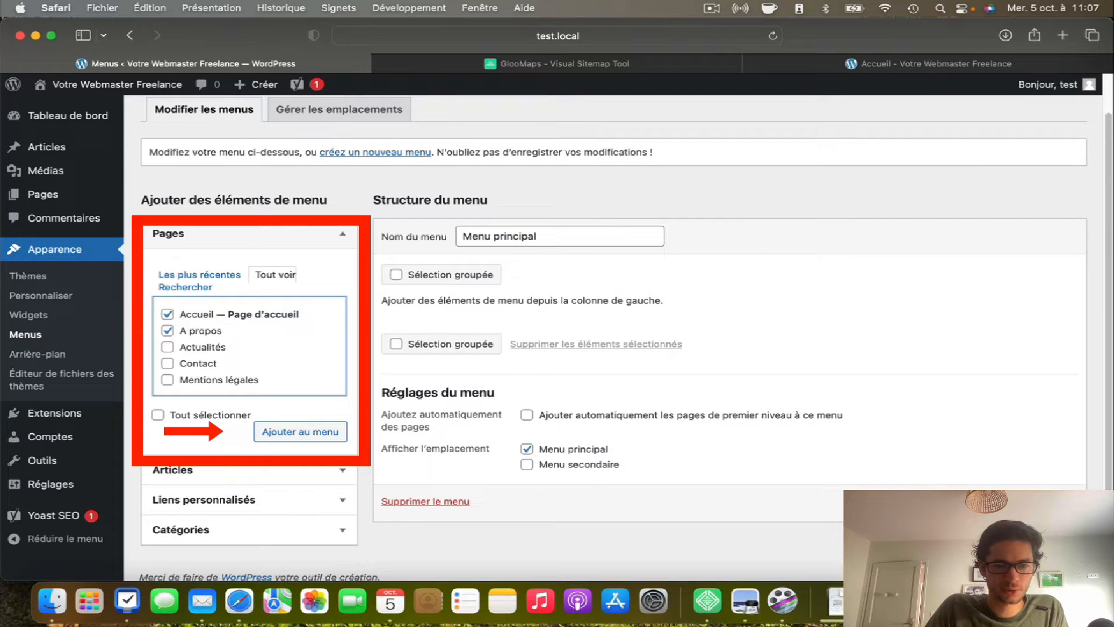
pyautogui.click(168, 347)
pyautogui.click(167, 363)
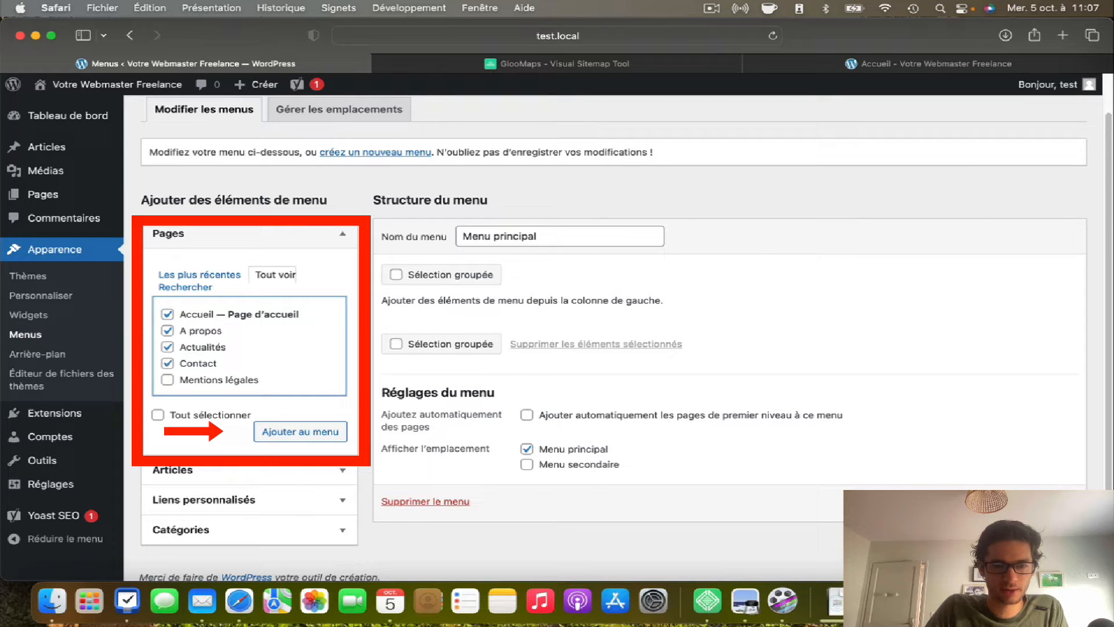
pyautogui.click(300, 431)
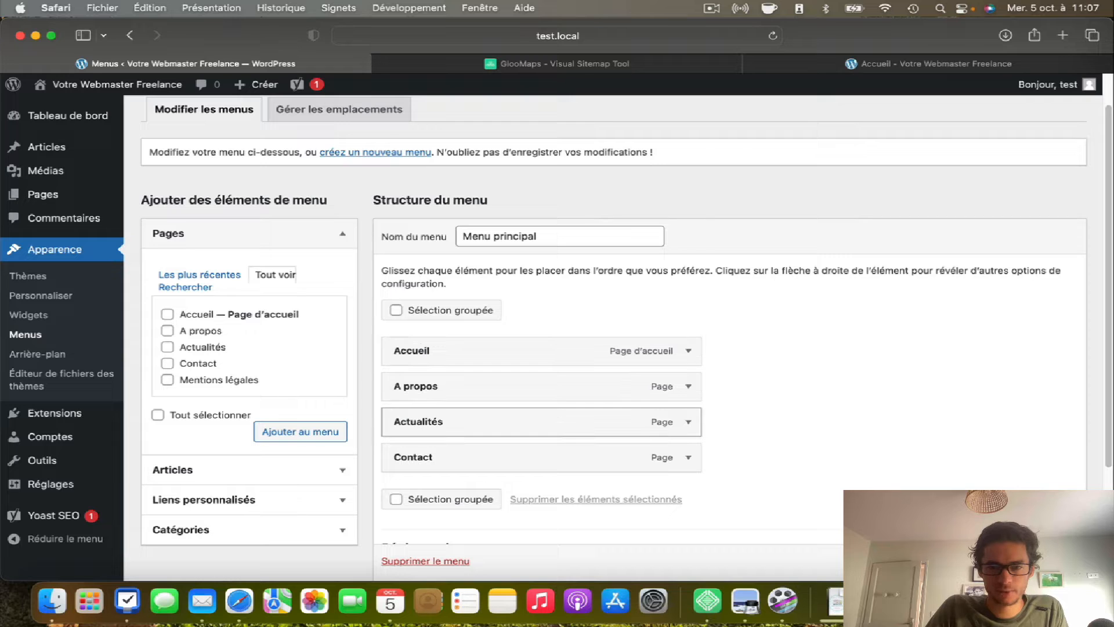
# - Add the Presse category to the main menu from the full category list
pyautogui.scroll(-3, 613, 325)
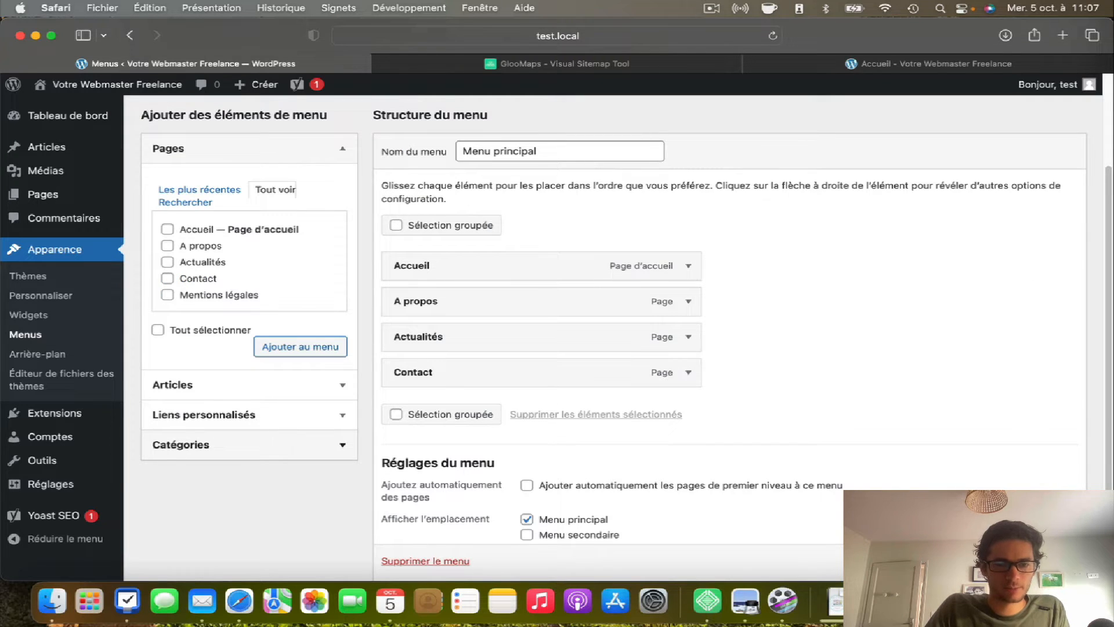
pyautogui.click(249, 445)
pyautogui.click(248, 280)
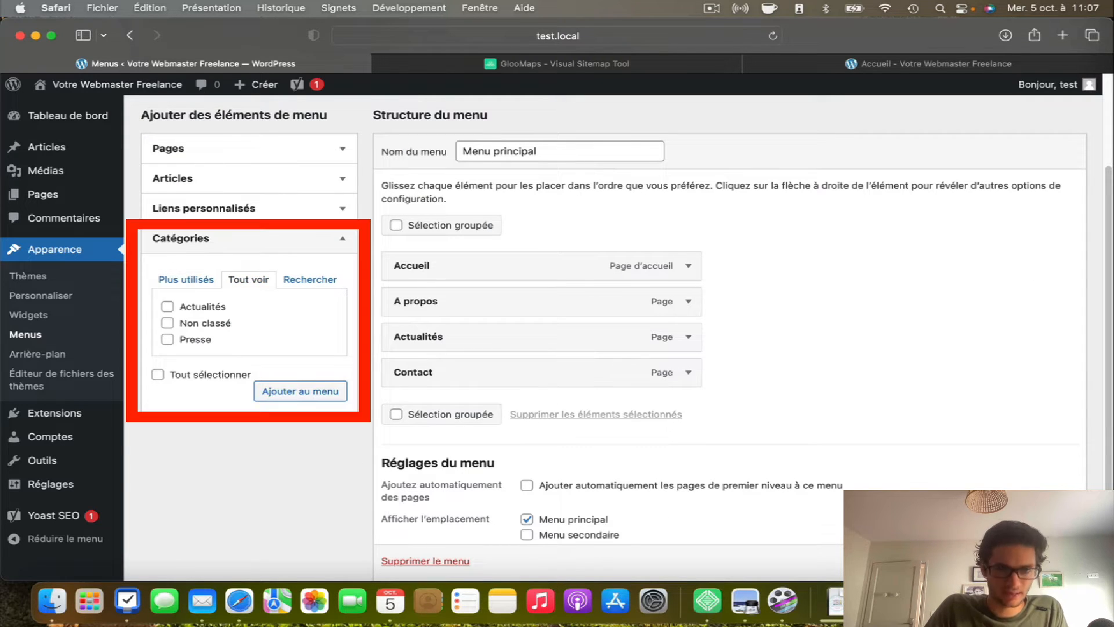
pyautogui.click(168, 339)
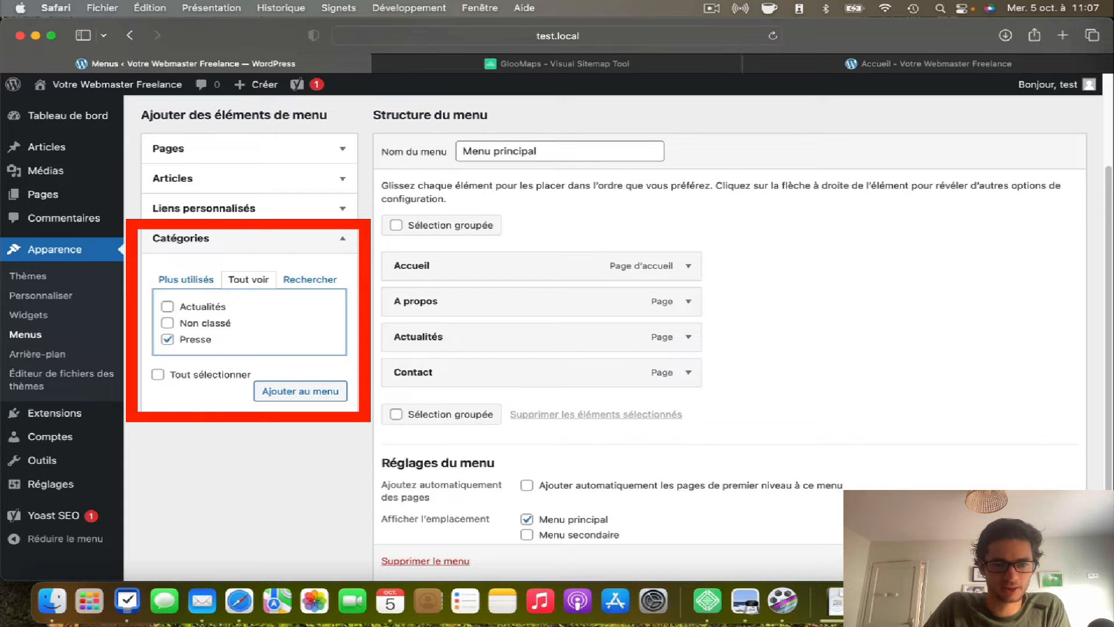
pyautogui.click(299, 391)
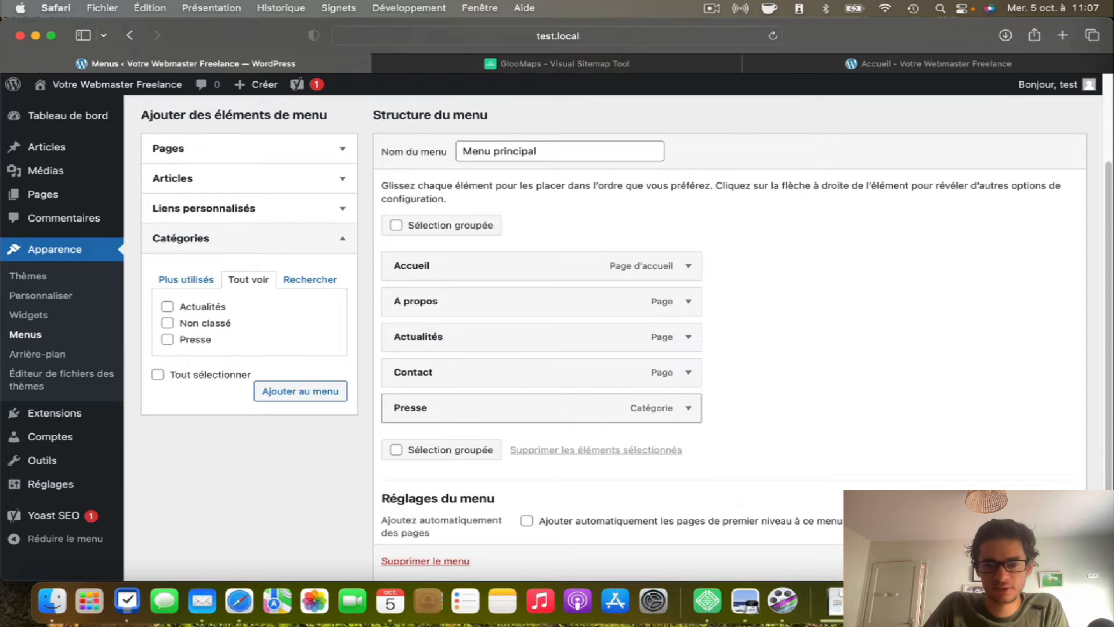
# - Nest the Presse item as a sub-item under Actualités and save the menu
pyautogui.moveTo(493, 407); pyautogui.dragTo(523, 365)
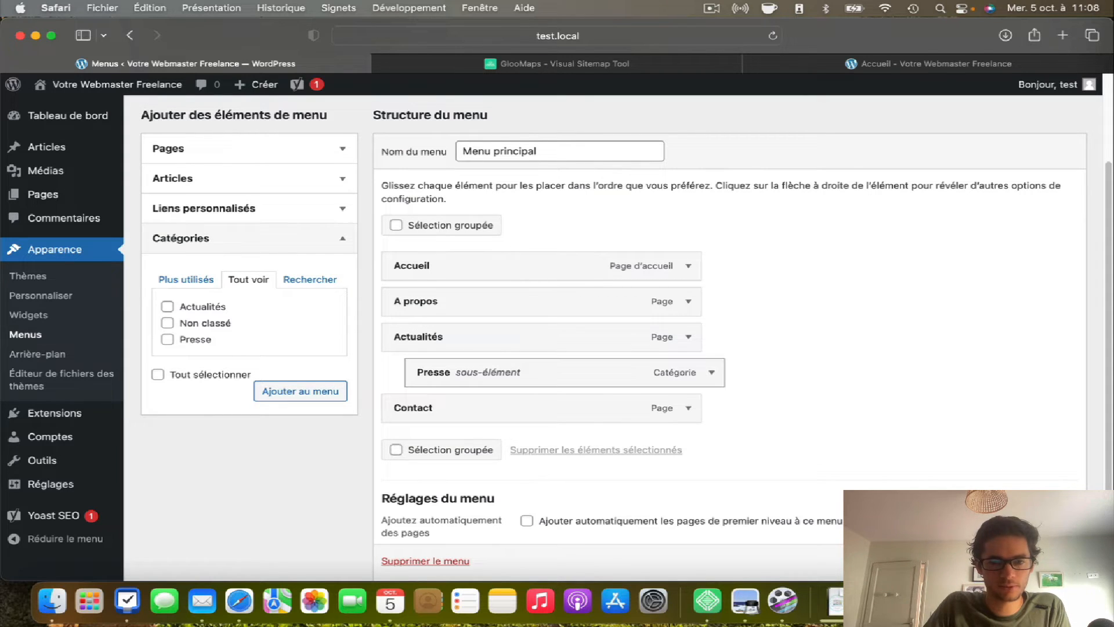
pyautogui.scroll(-2, 625, 348)
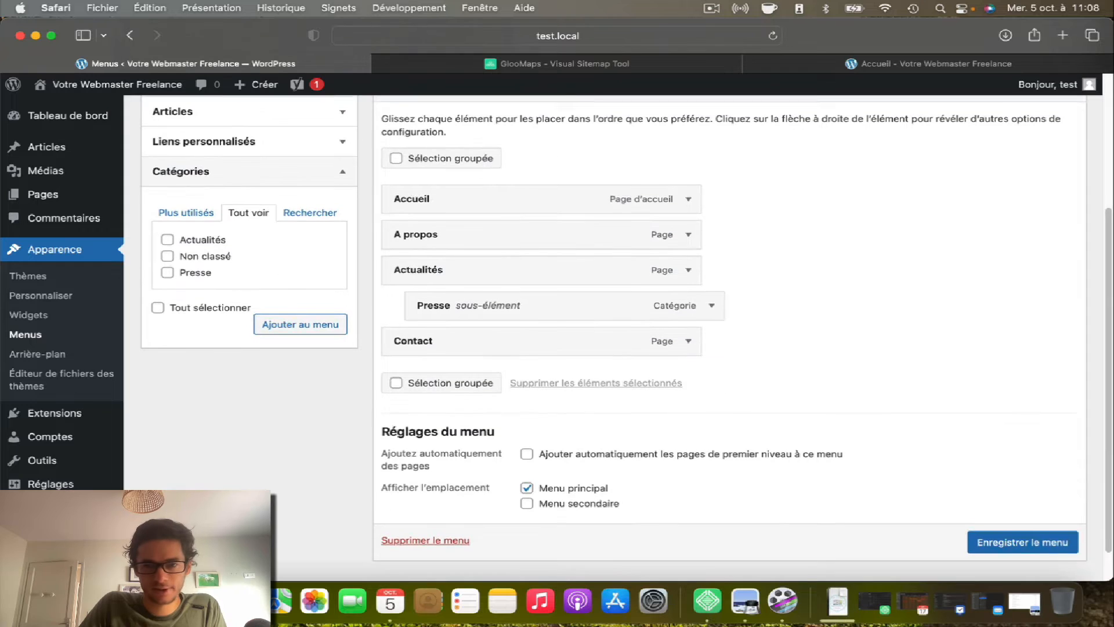
pyautogui.click(1022, 551)
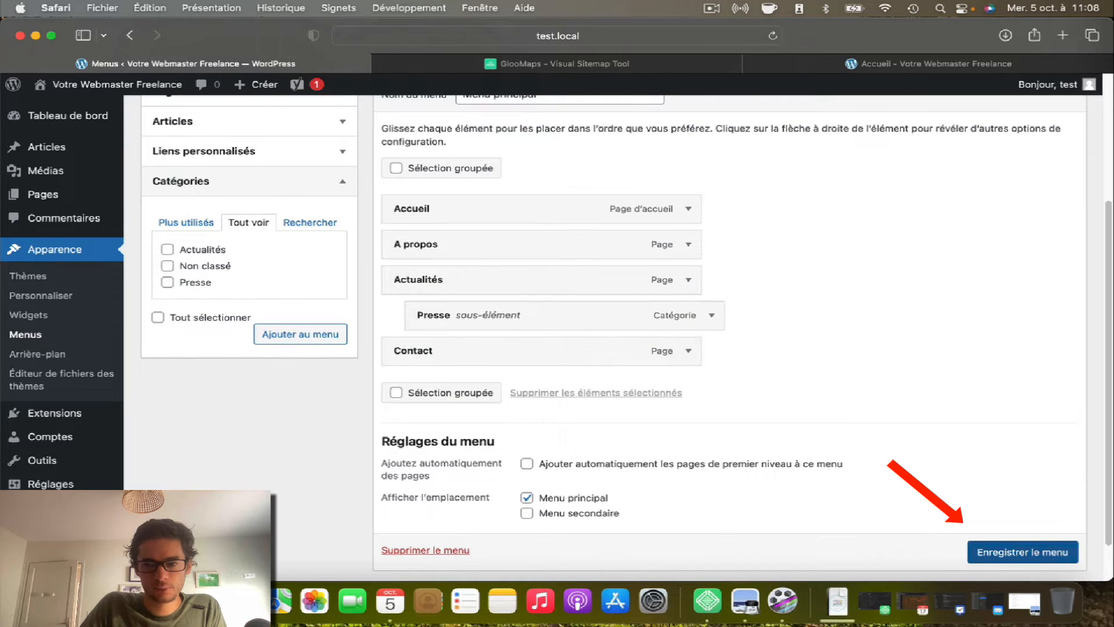
# - Reload the site's home page to check the navigation menu and Actualités submenu, and return to the menu editor
pyautogui.hotkey('ctrl', 'shift', 'Tab')
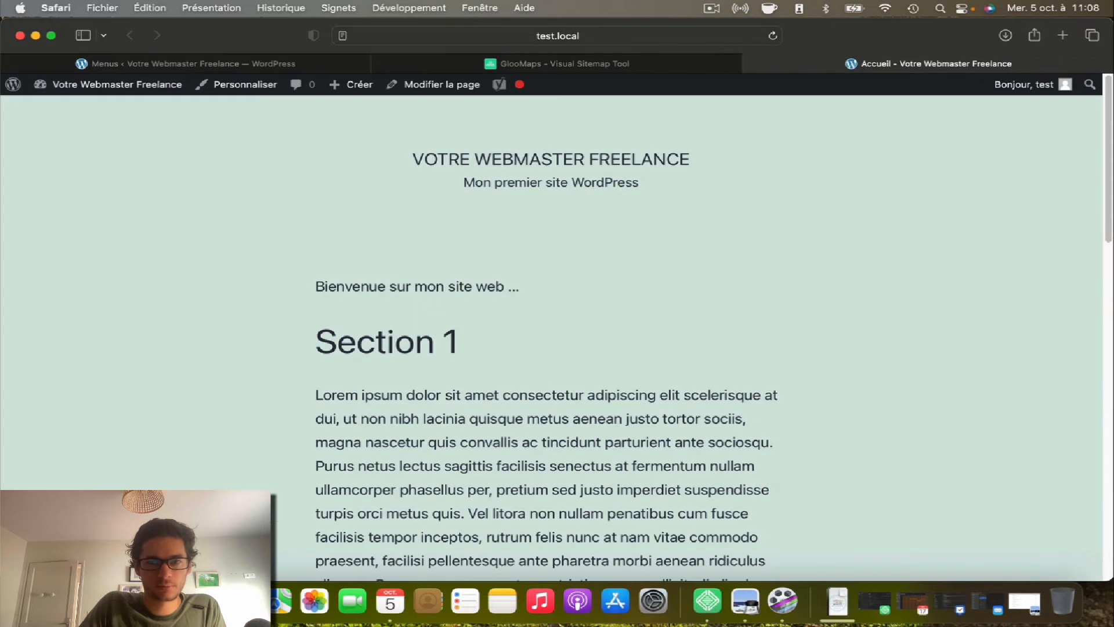
pyautogui.press('super+r')
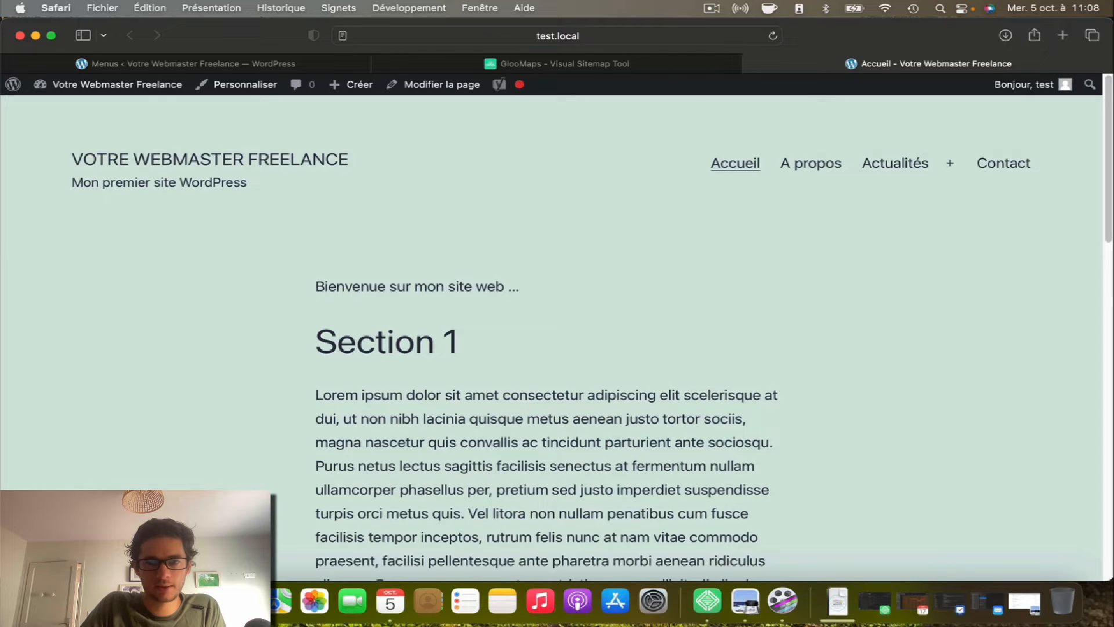
pyautogui.moveTo(895, 163)
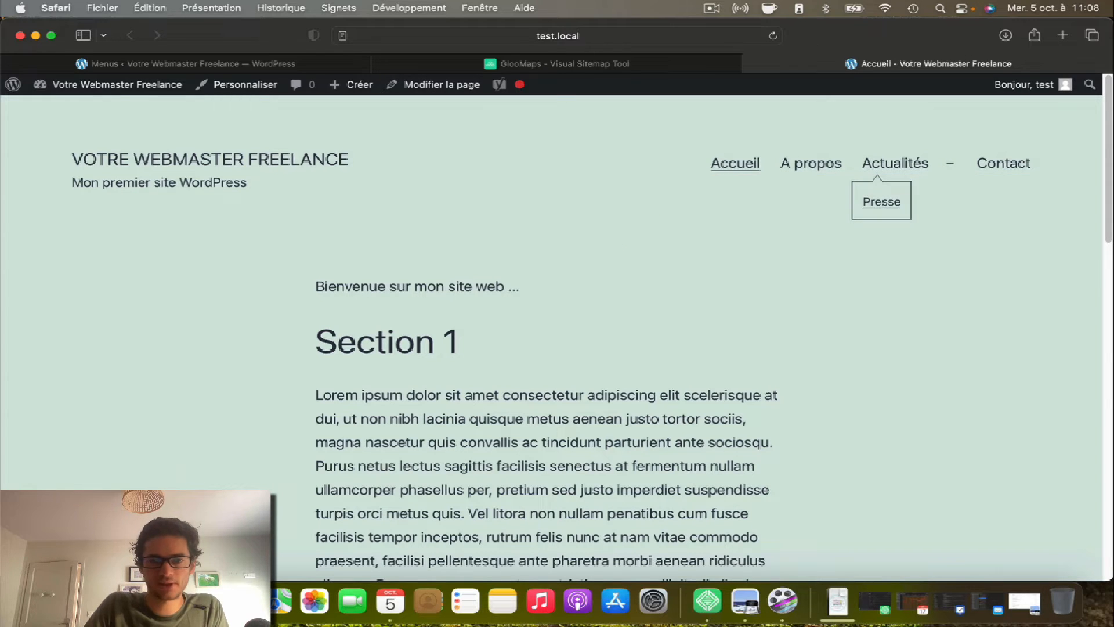
pyautogui.click(193, 63)
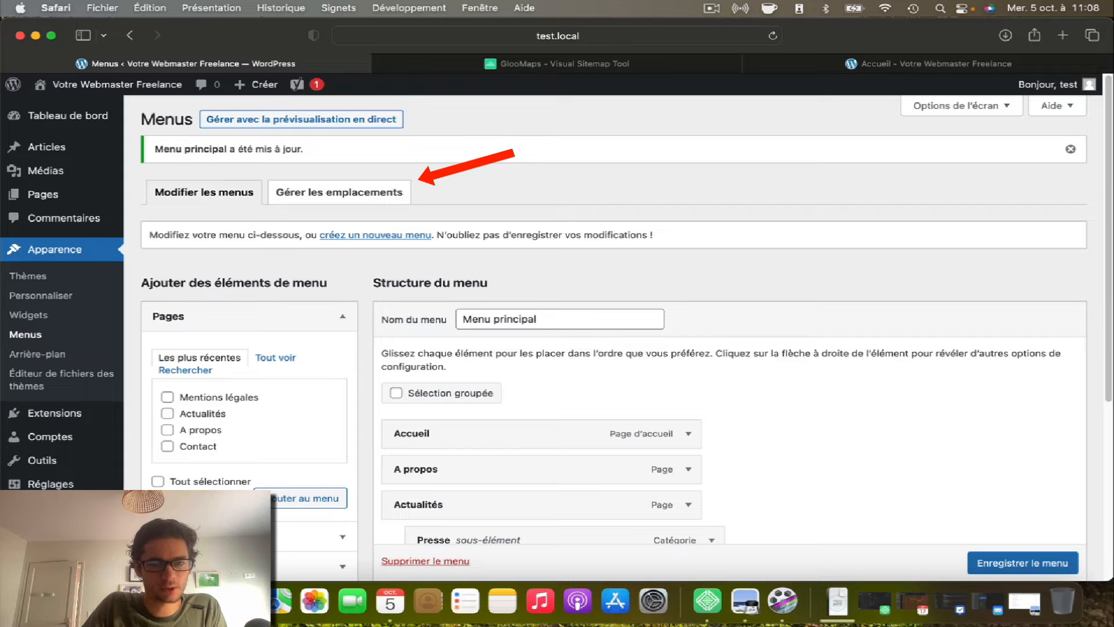
# - Create a new menu named "Menu secondaire" from the menu locations settings and assign it to the Menu secondaire location
pyautogui.click(340, 192)
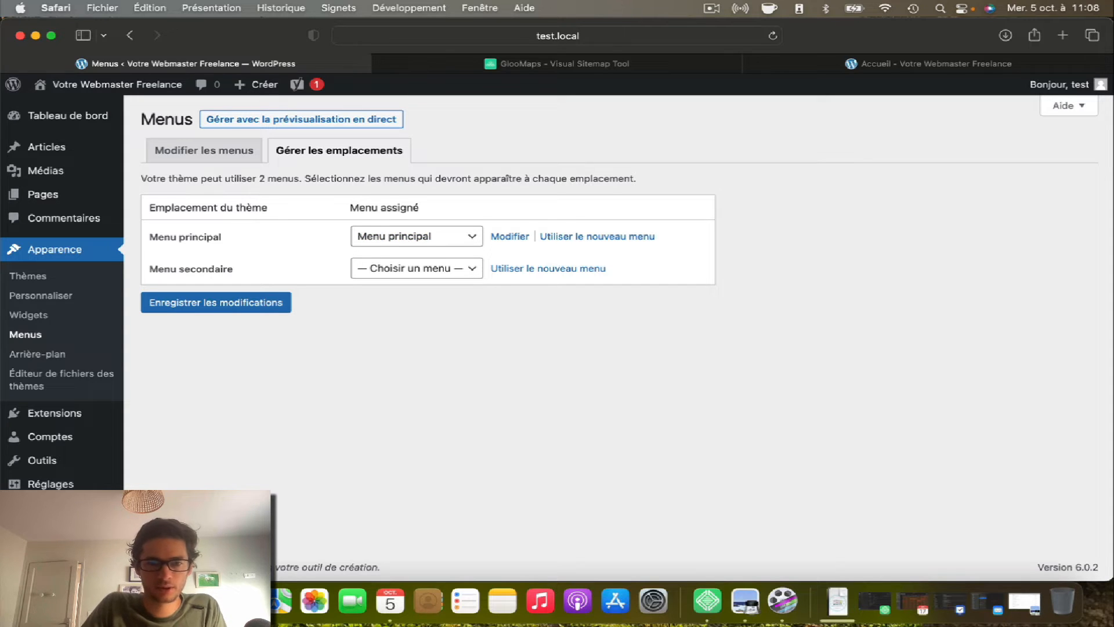
pyautogui.click(417, 268)
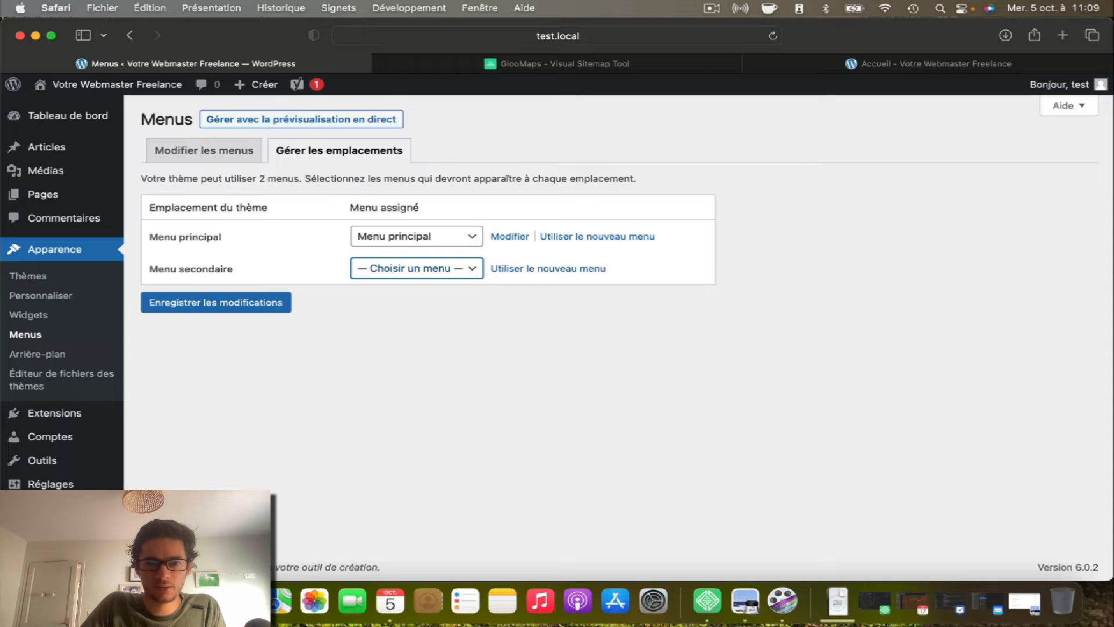
pyautogui.click(547, 268)
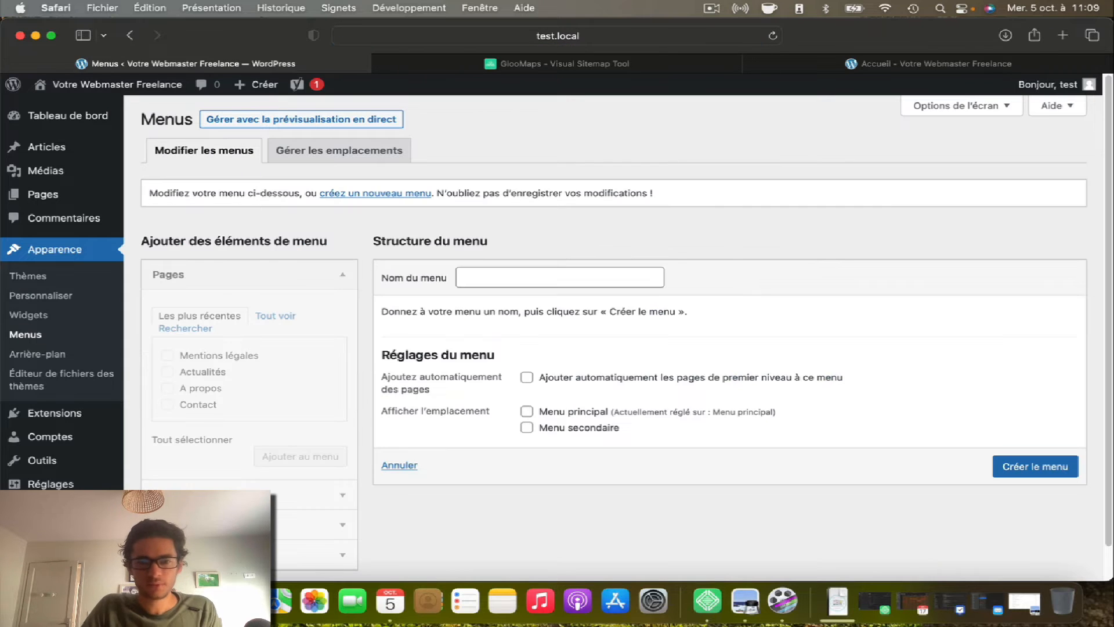
pyautogui.click(557, 277)
pyautogui.write('Menu se')
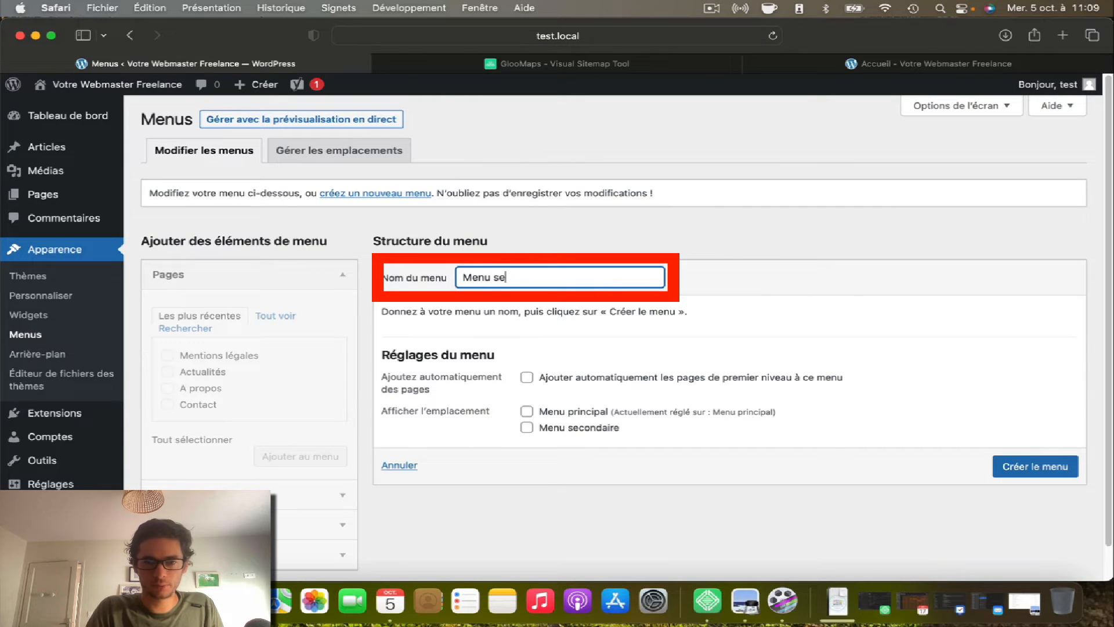
pyautogui.write('condaire')
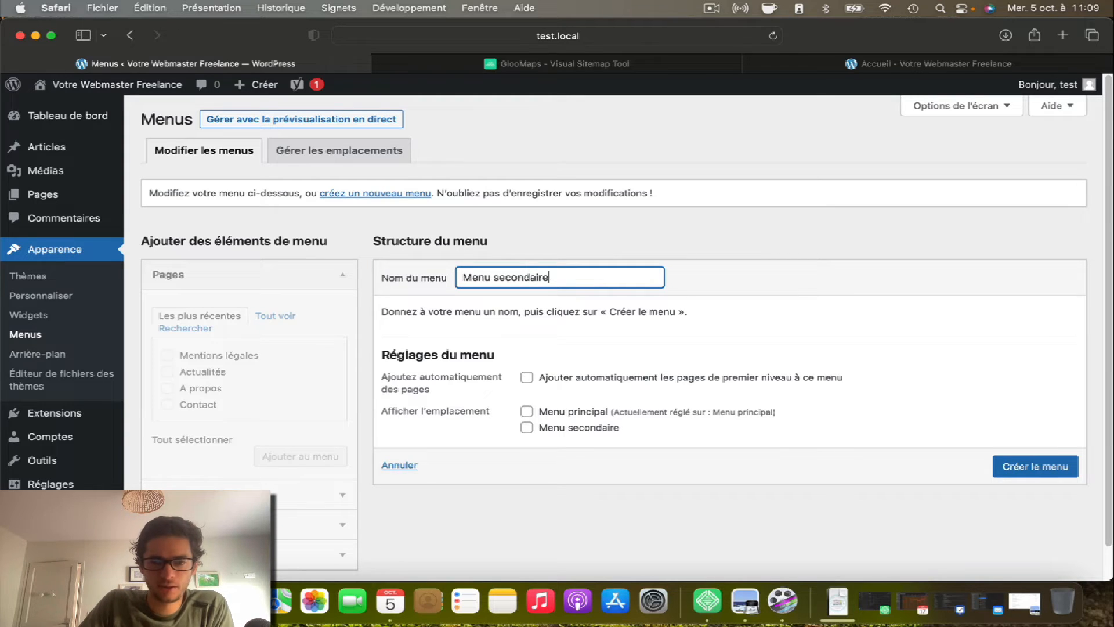
pyautogui.click(527, 428)
pyautogui.click(527, 427)
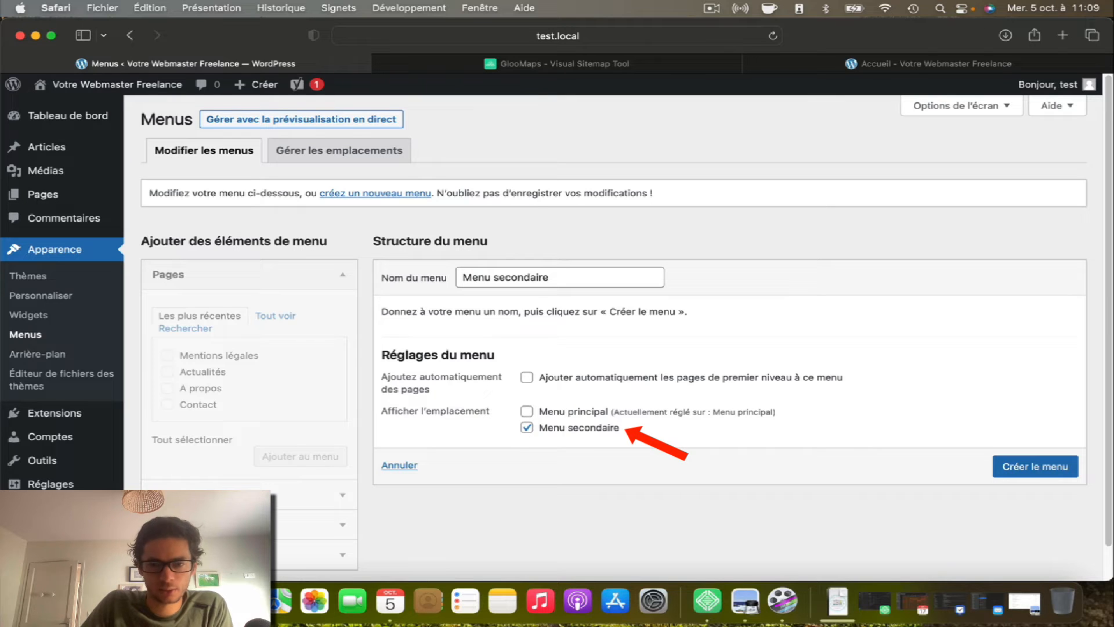
pyautogui.click(1035, 466)
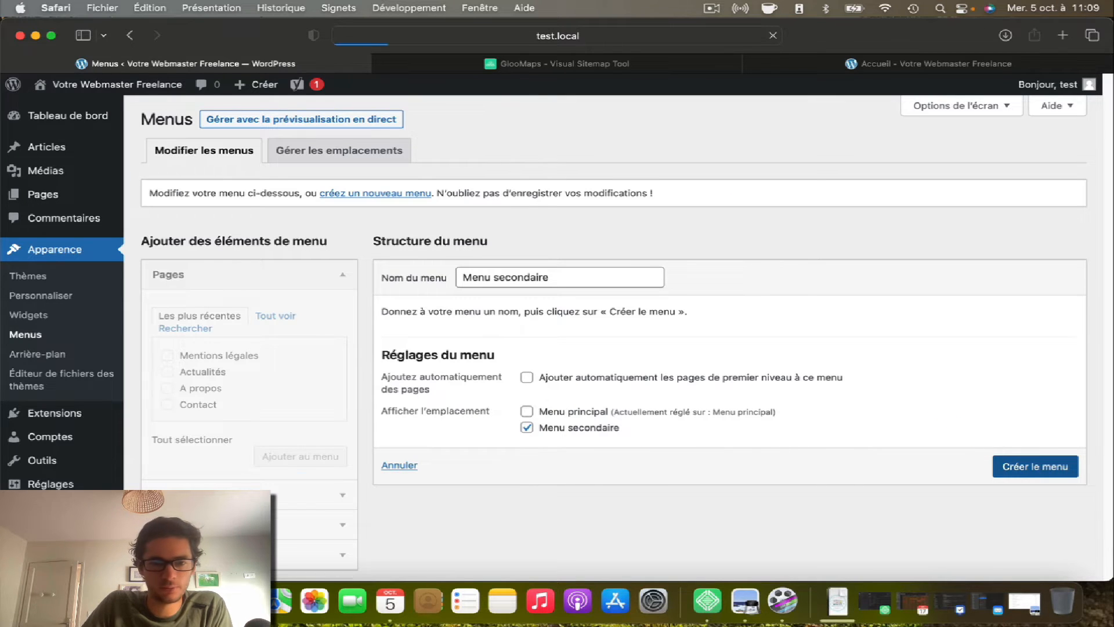
# - Add the Mentions légales page to the secondary menu and save the menu
pyautogui.click(168, 364)
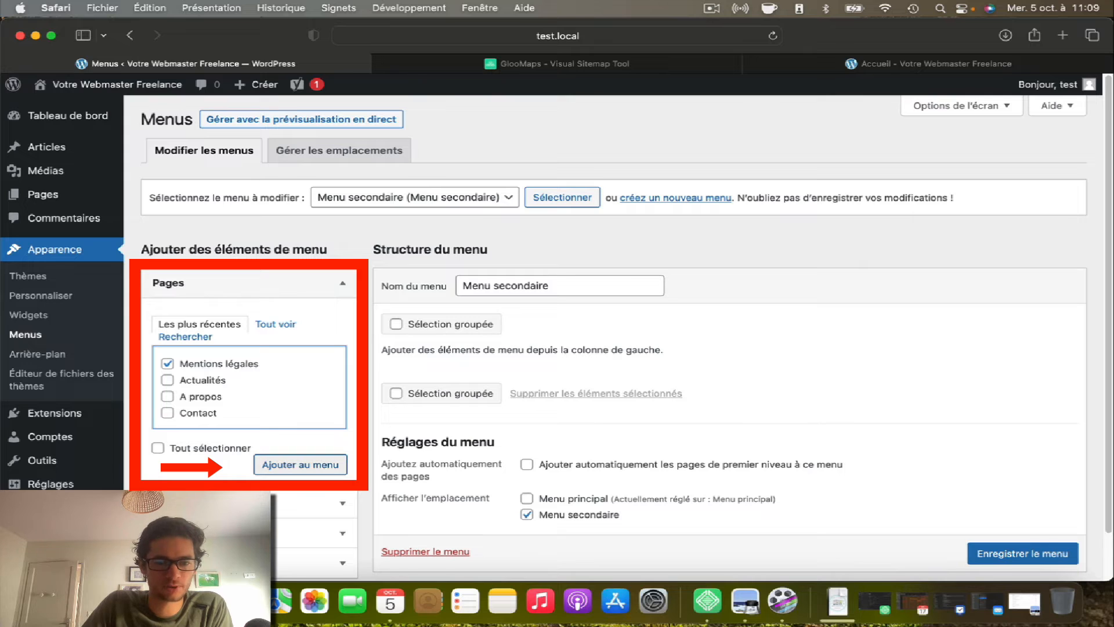
pyautogui.click(300, 464)
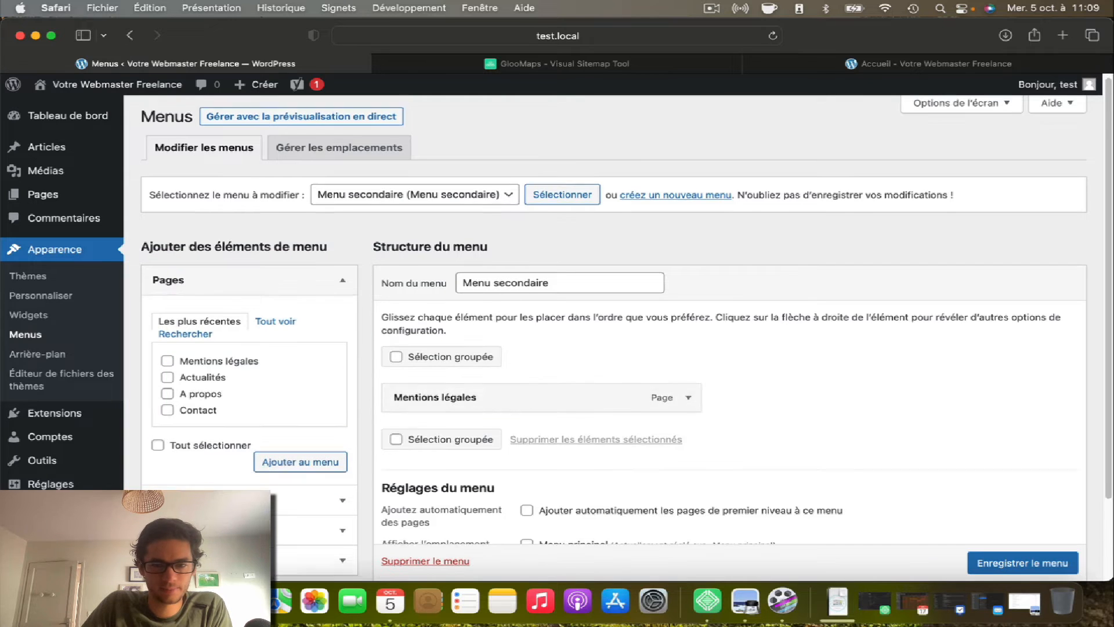
pyautogui.scroll(-2, 300, 406)
pyautogui.click(1022, 538)
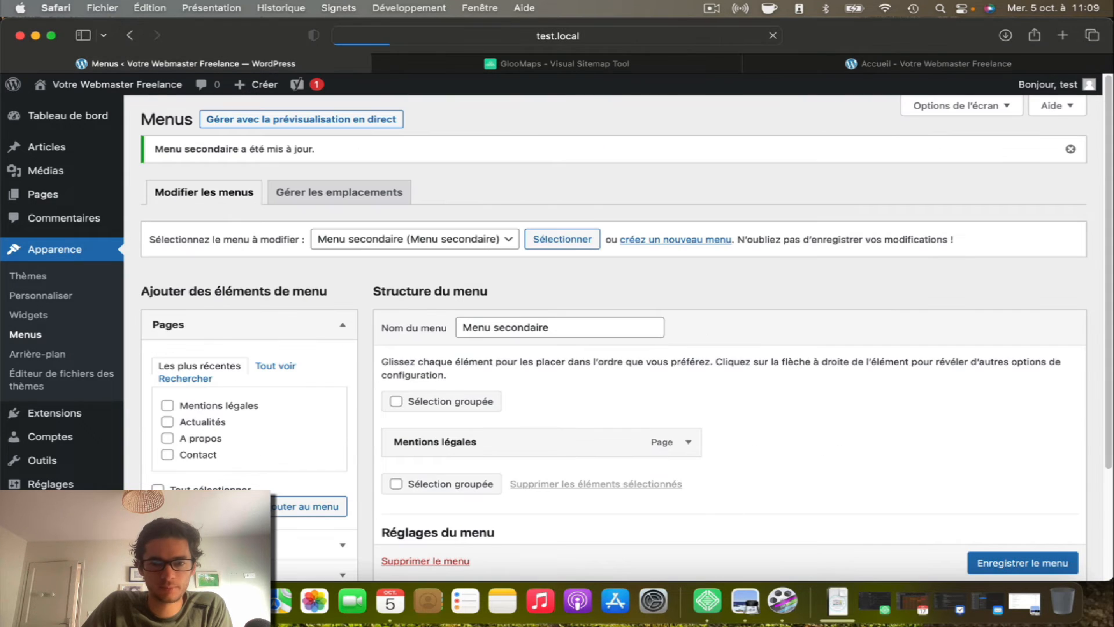
# - Reload the site's home page to check the secondary menu, and return to the menu editor to review its display location
pyautogui.click(928, 63)
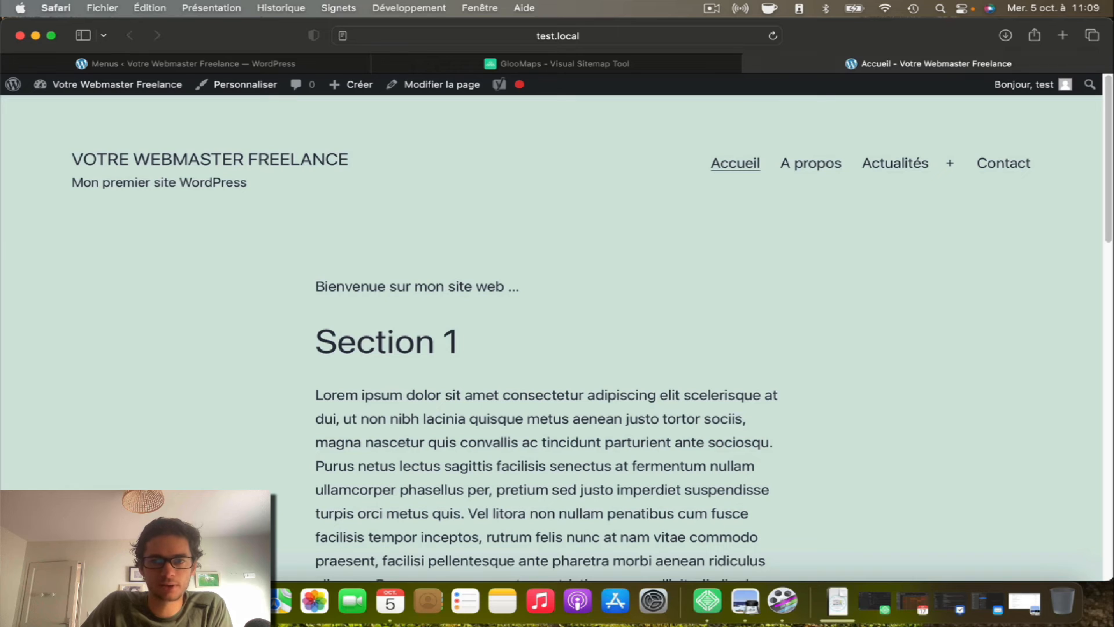
pyautogui.press('super+r')
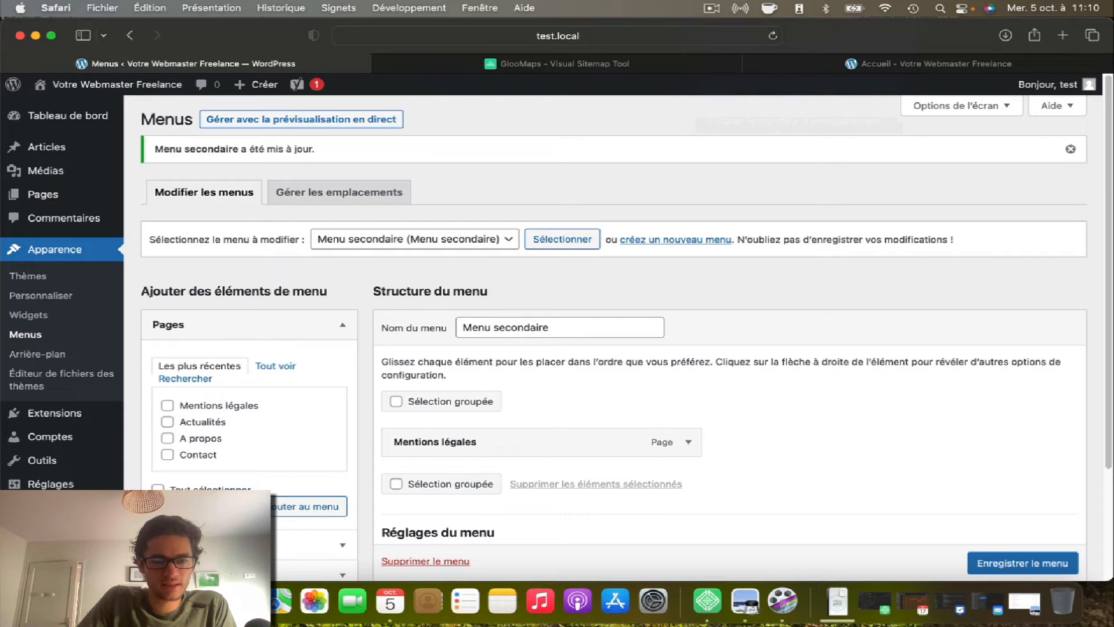
pyautogui.scroll(-3, 613, 325)
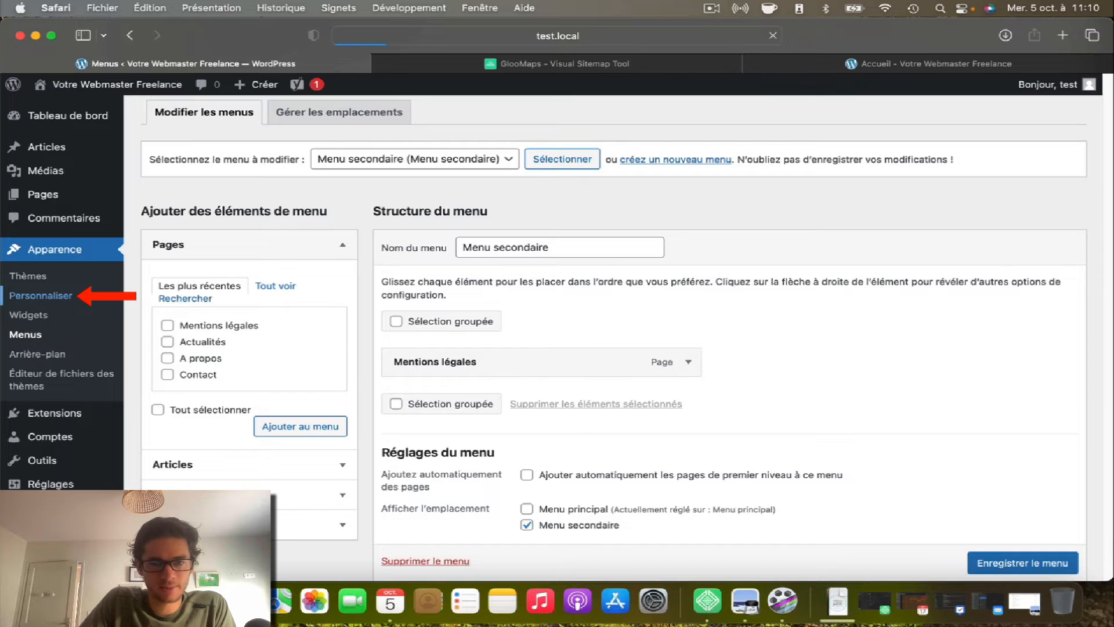
# - Open the theme customizer and open Menu principal for editing from the header navigation in the preview
pyautogui.click(40, 296)
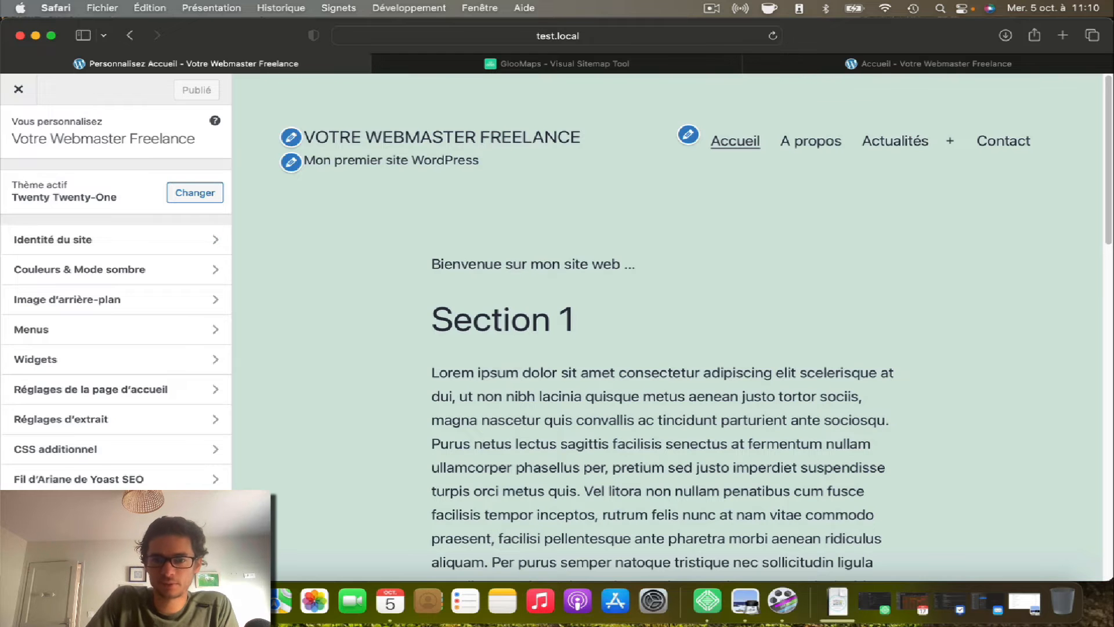
pyautogui.scroll(-10, 667, 348)
pyautogui.scroll(10, 667, 348)
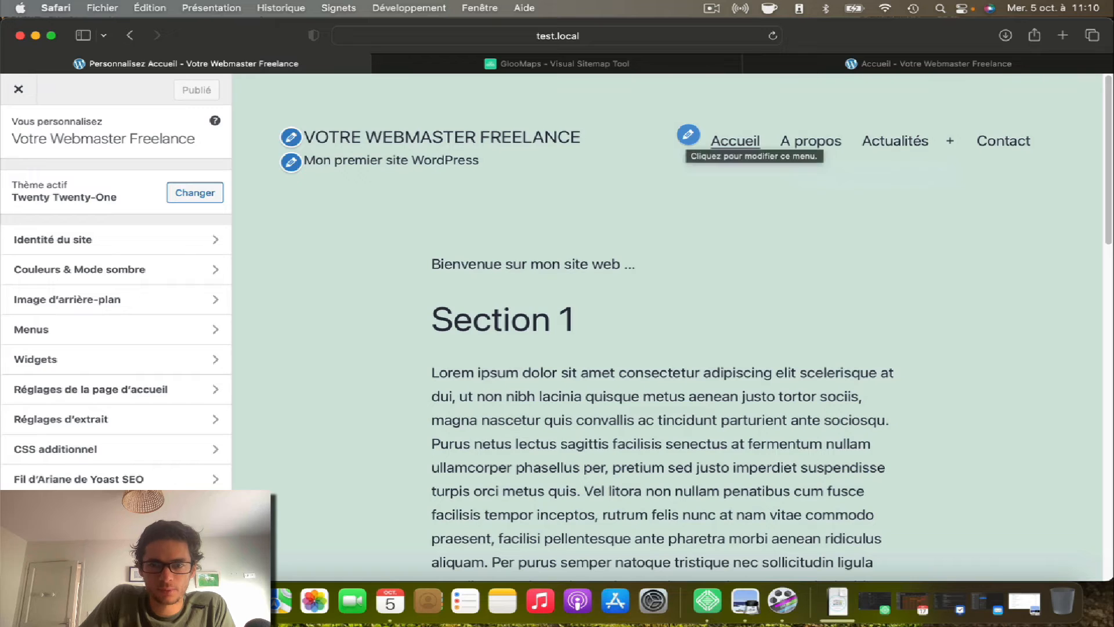
pyautogui.click(688, 135)
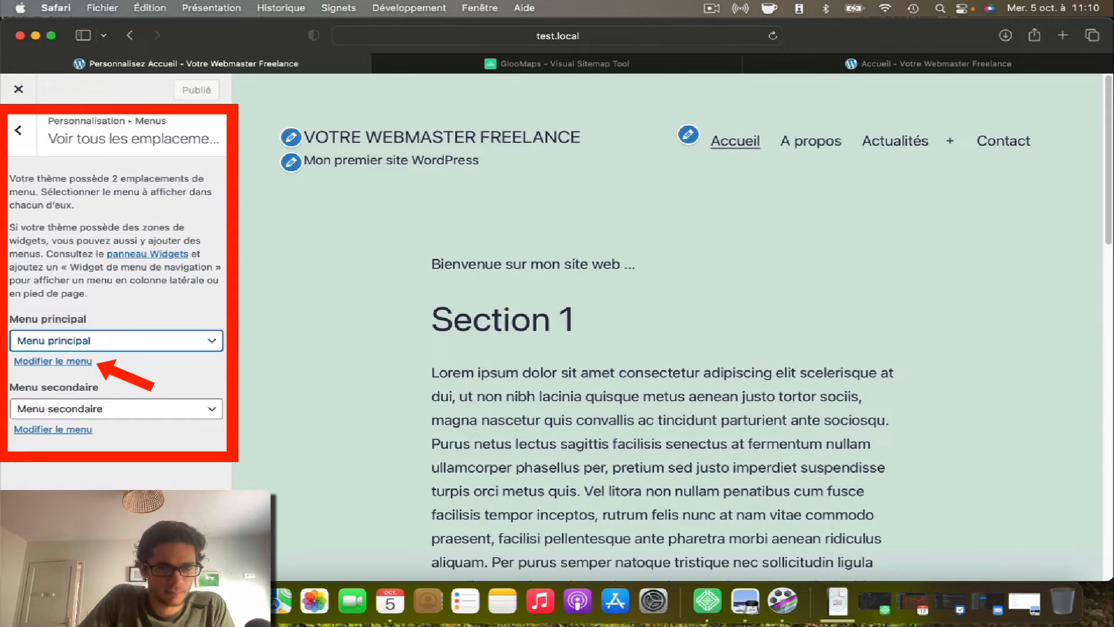
pyautogui.click(53, 361)
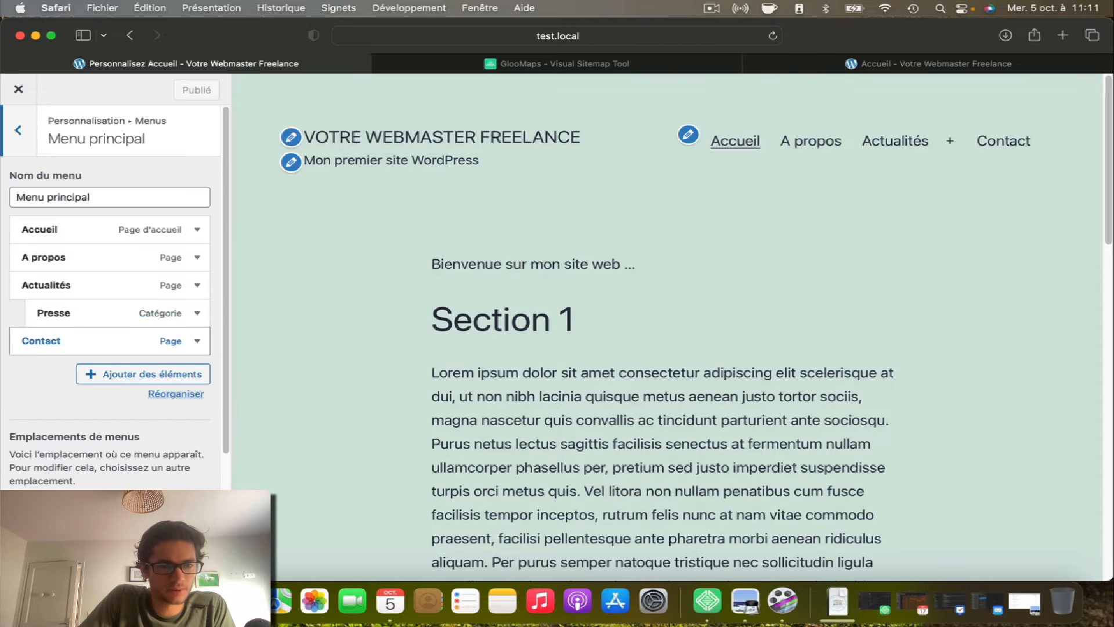
# - Try repositioning the Presse item in the main menu, and expand and collapse the Contact item's settings
pyautogui.moveTo(87, 313); pyautogui.dragTo(61, 314)
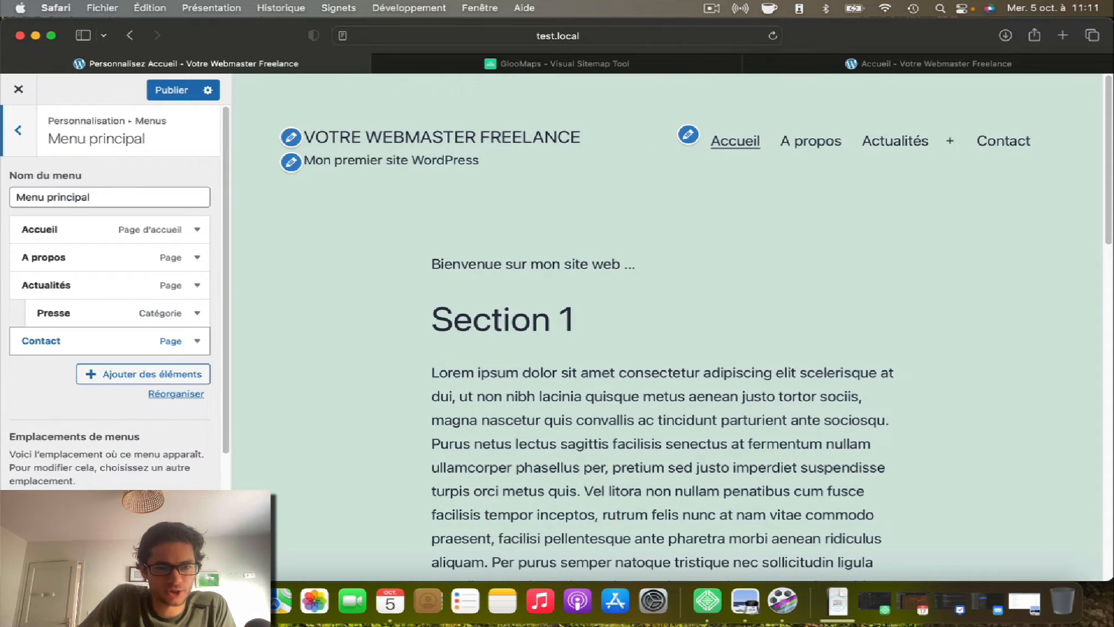
pyautogui.click(197, 341)
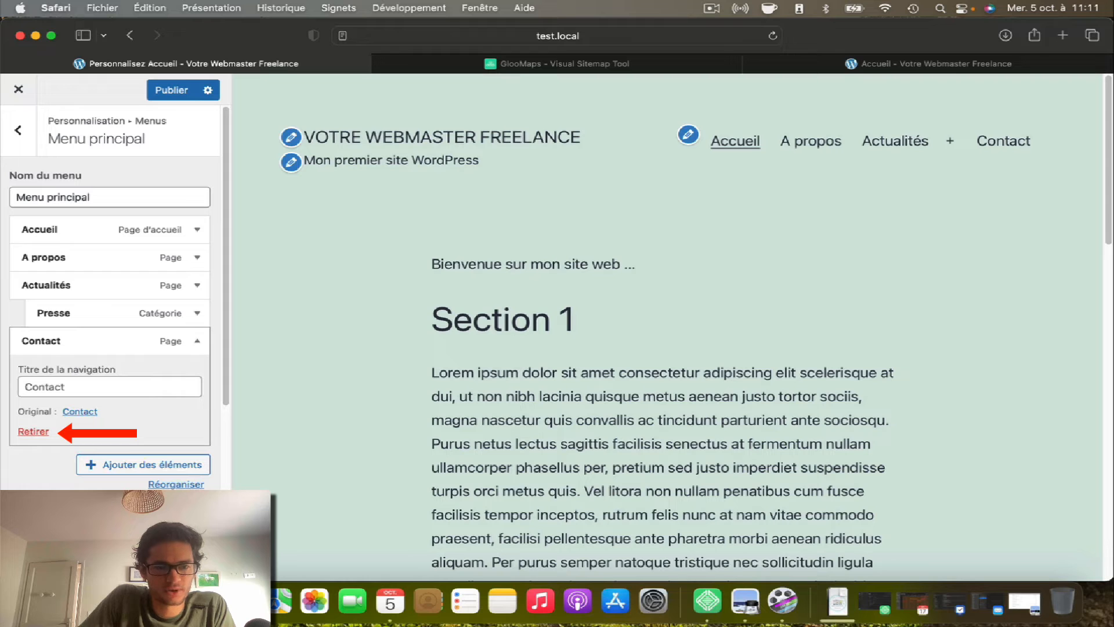
pyautogui.click(197, 341)
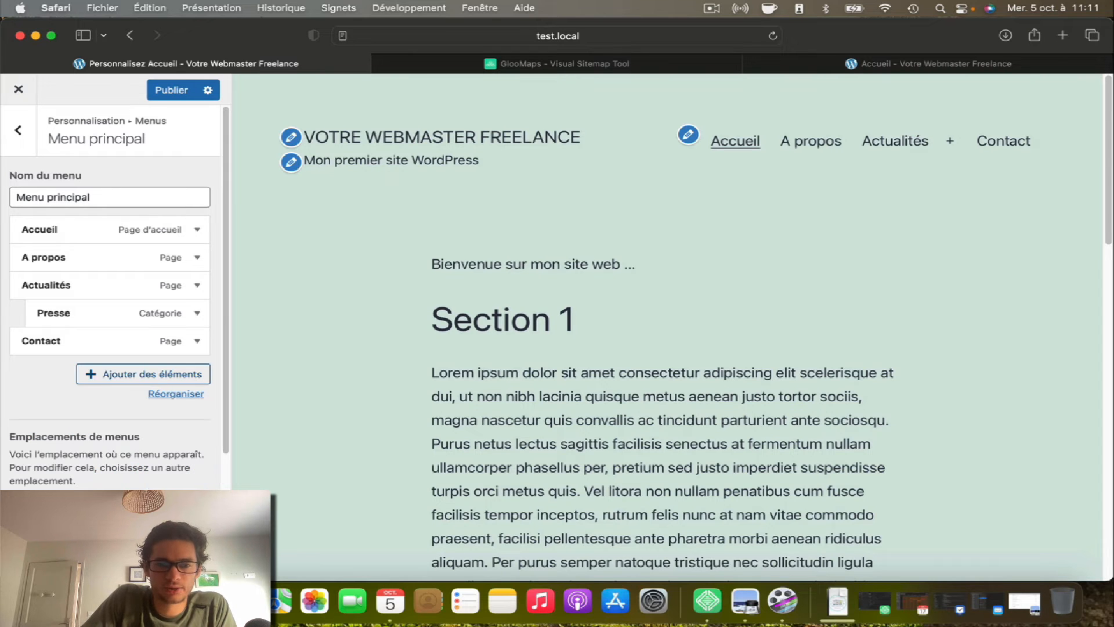
# - Add a custom link with the partner website's URL and the link text "Partenaire" to the main menu
pyautogui.click(143, 374)
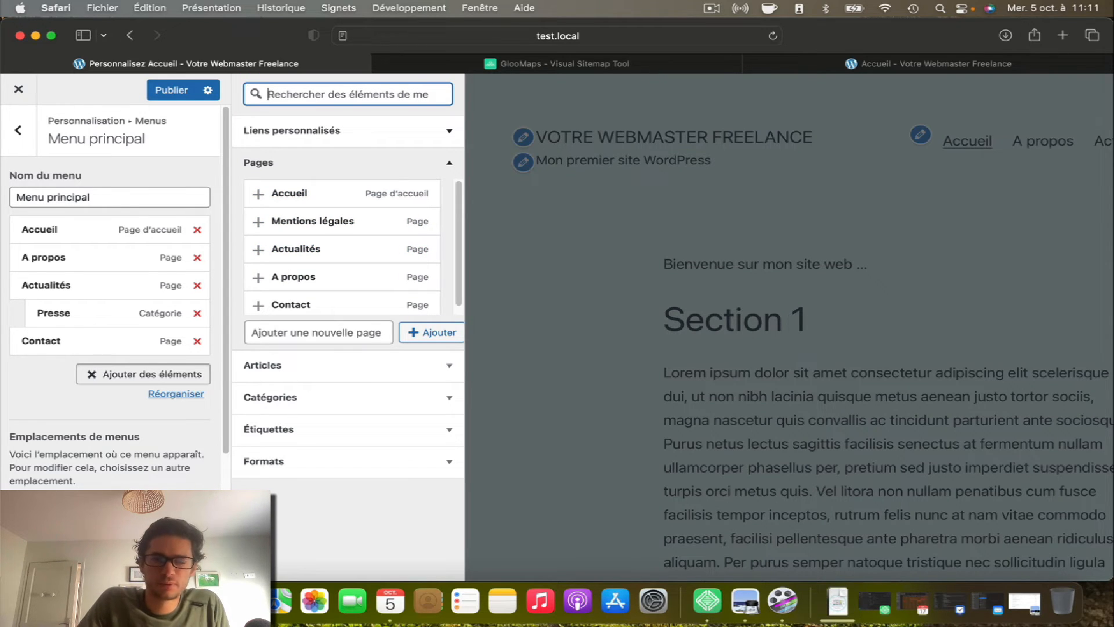
pyautogui.click(348, 130)
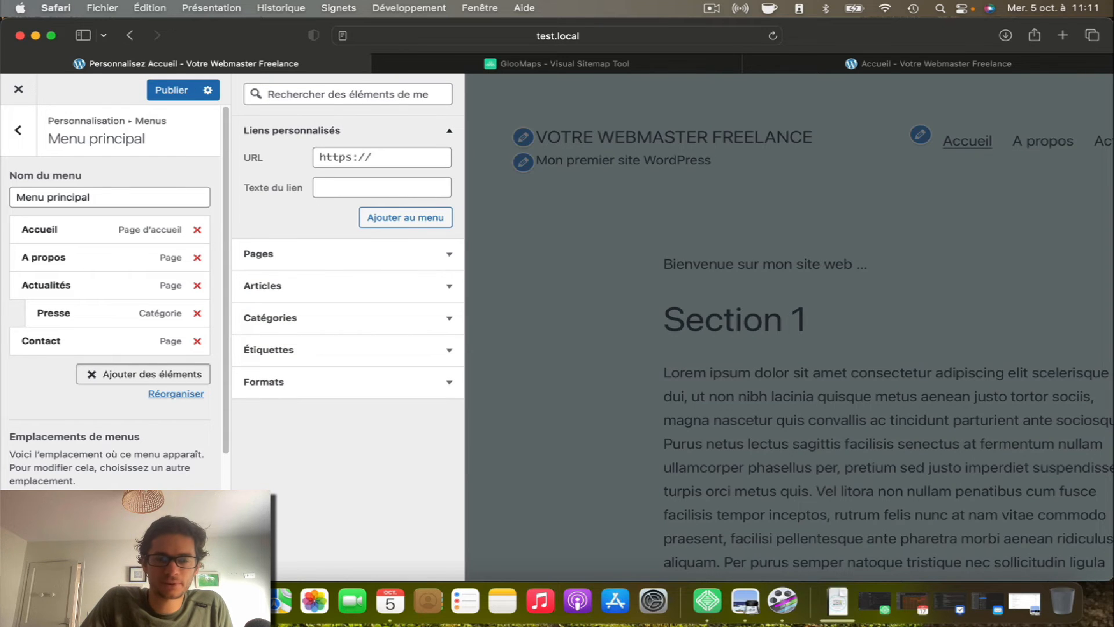
pyautogui.click(372, 157)
pyautogui.press('super+a')
pyautogui.write('https://')
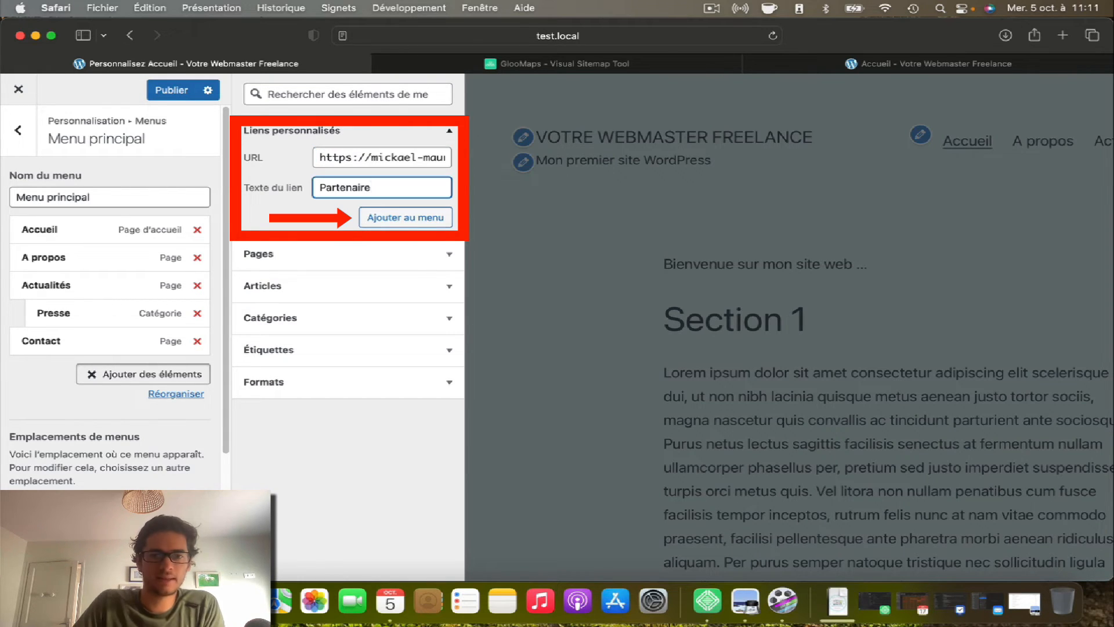
pyautogui.press('Return')
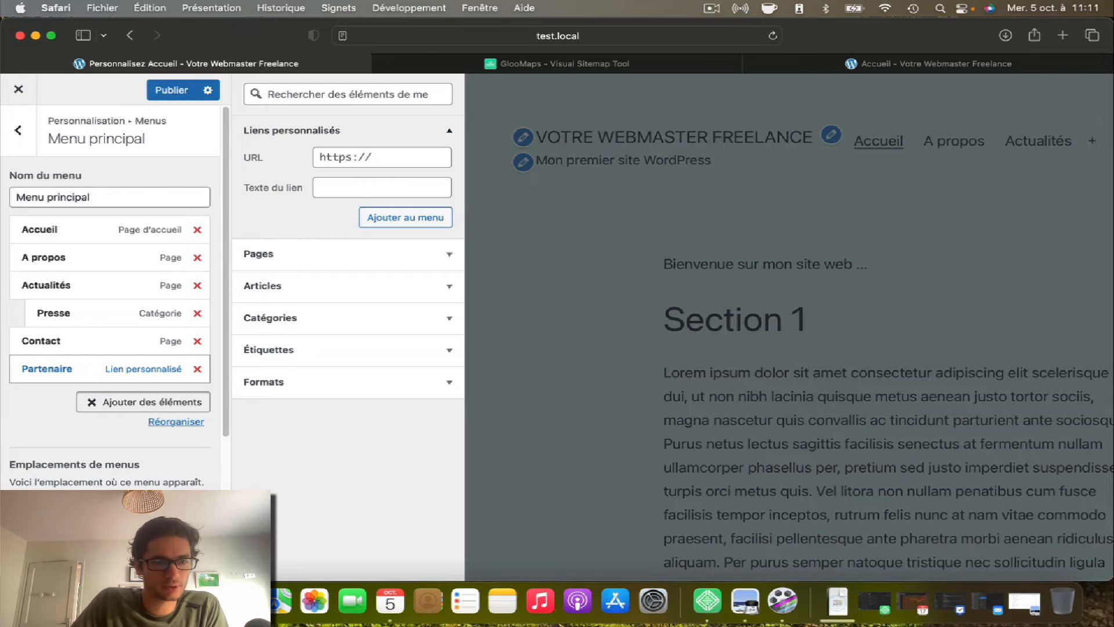
# - Review the Partenaire item's navigation title and the other item settings, and publish the menu changes
pyautogui.click(111, 369)
pyautogui.moveTo(77, 455); pyautogui.dragTo(23, 455)
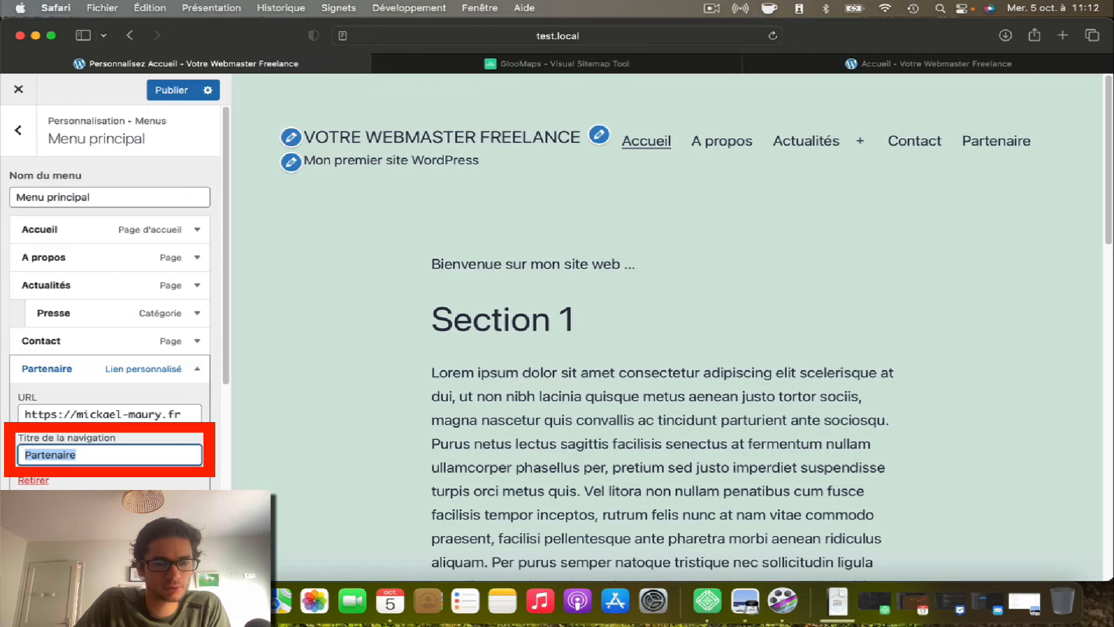
pyautogui.click(110, 341)
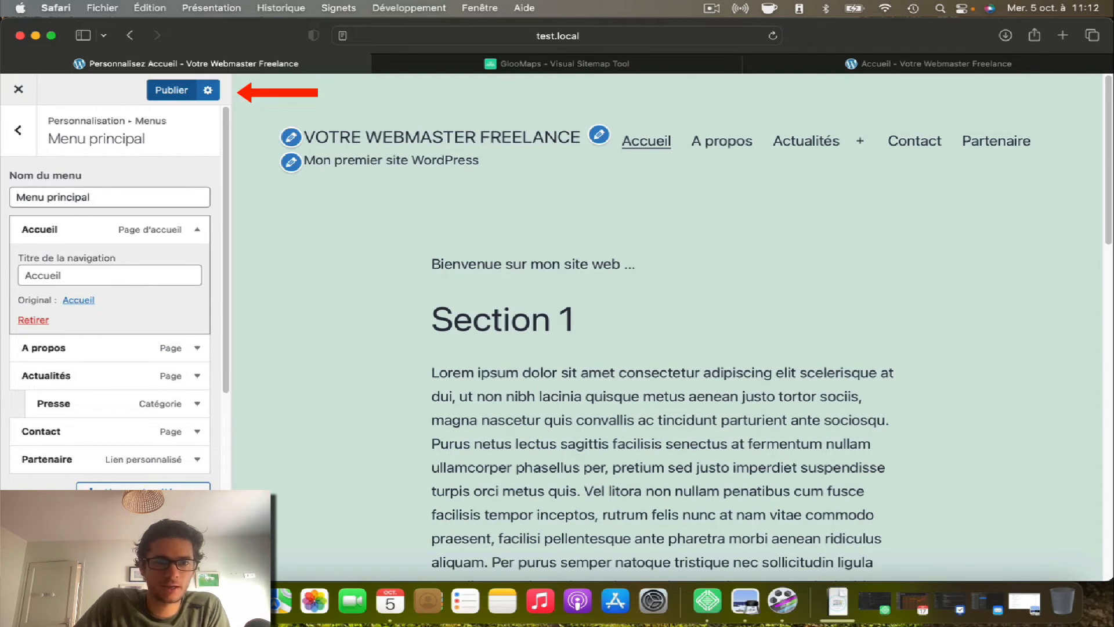
pyautogui.click(172, 90)
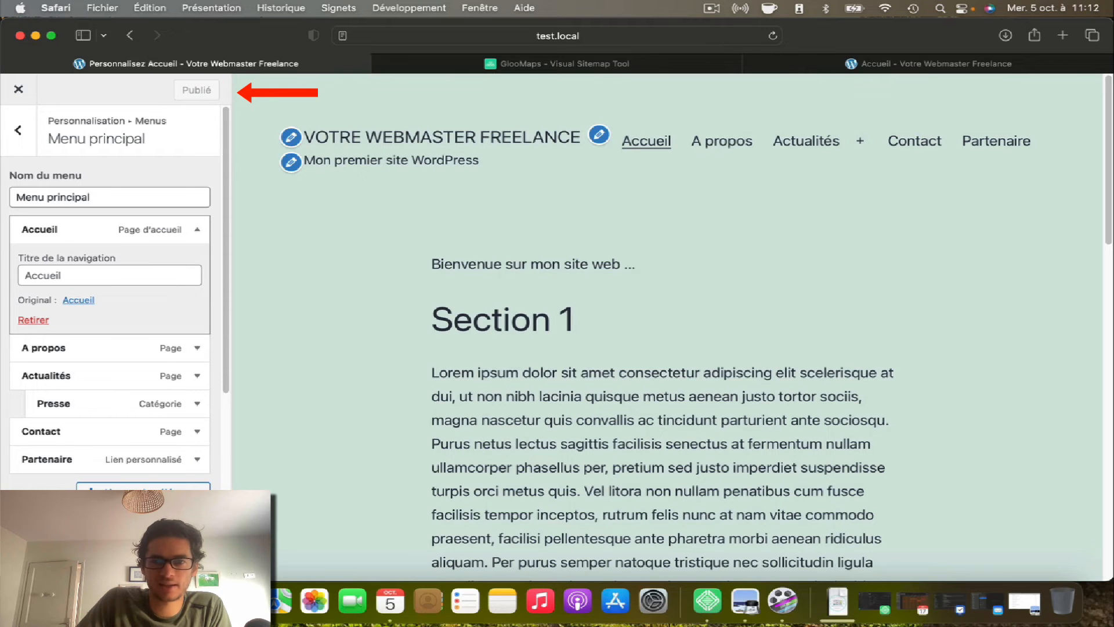
# - Test the Partenaire link in the live site's navigation menu and go back to the home page
pyautogui.click(929, 63)
pyautogui.click(995, 163)
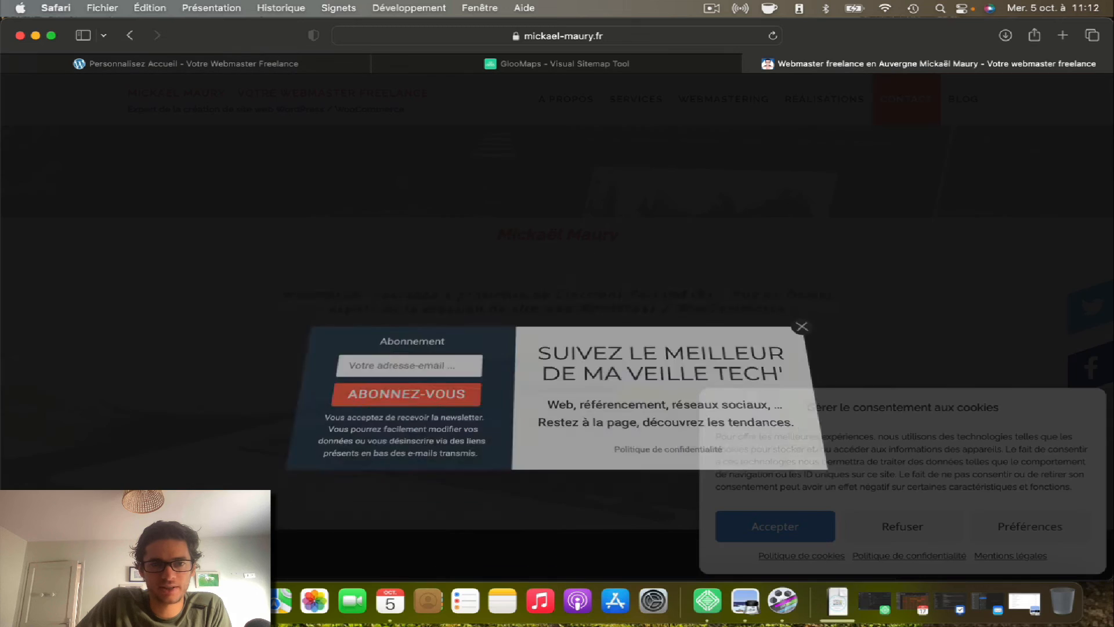
pyautogui.click(130, 36)
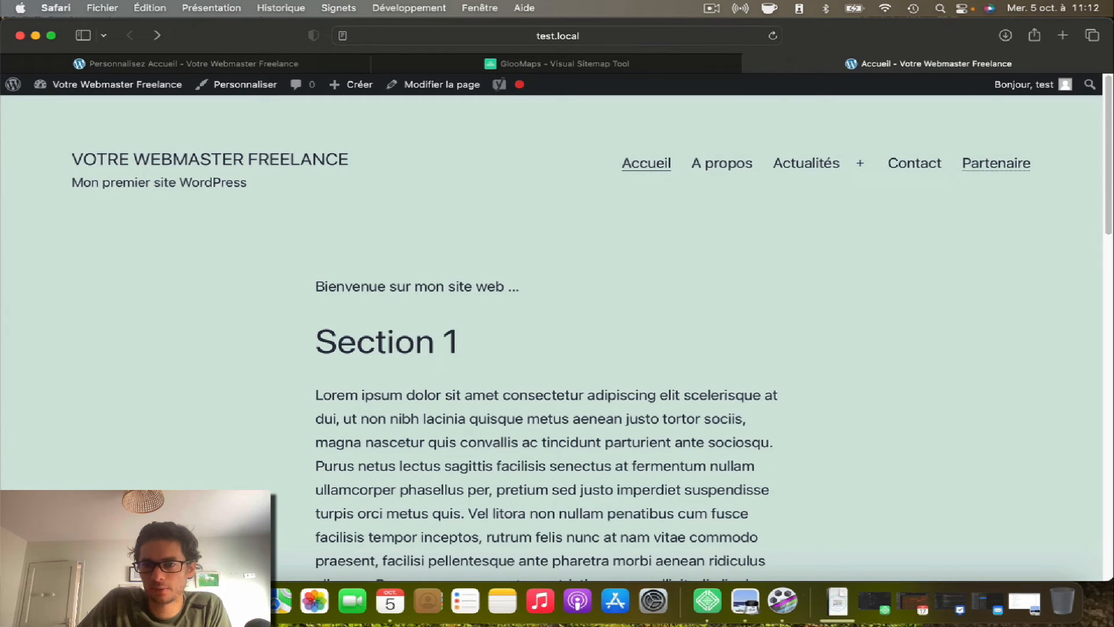
# - Close the customizer and load Menu principal in the menu editor to review its items
pyautogui.click(186, 64)
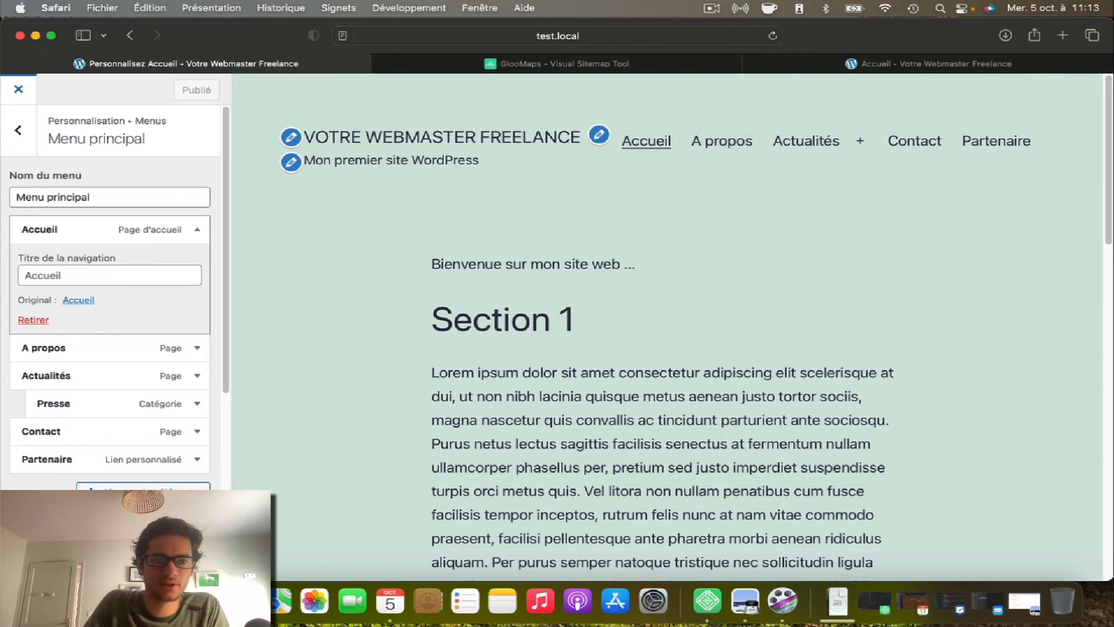
pyautogui.click(18, 89)
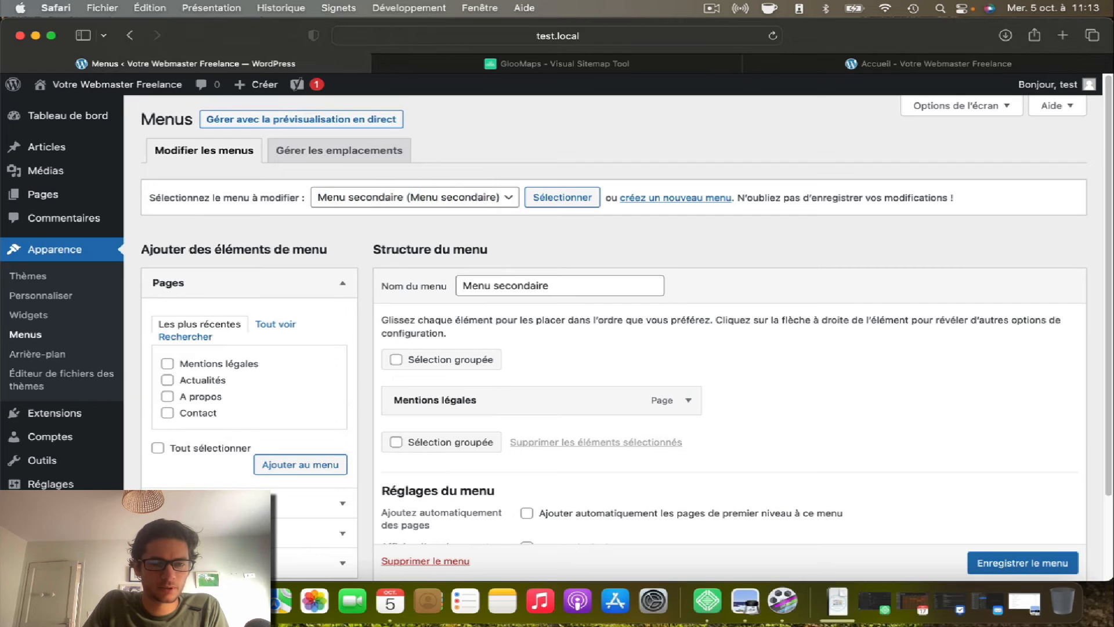
pyautogui.click(415, 197)
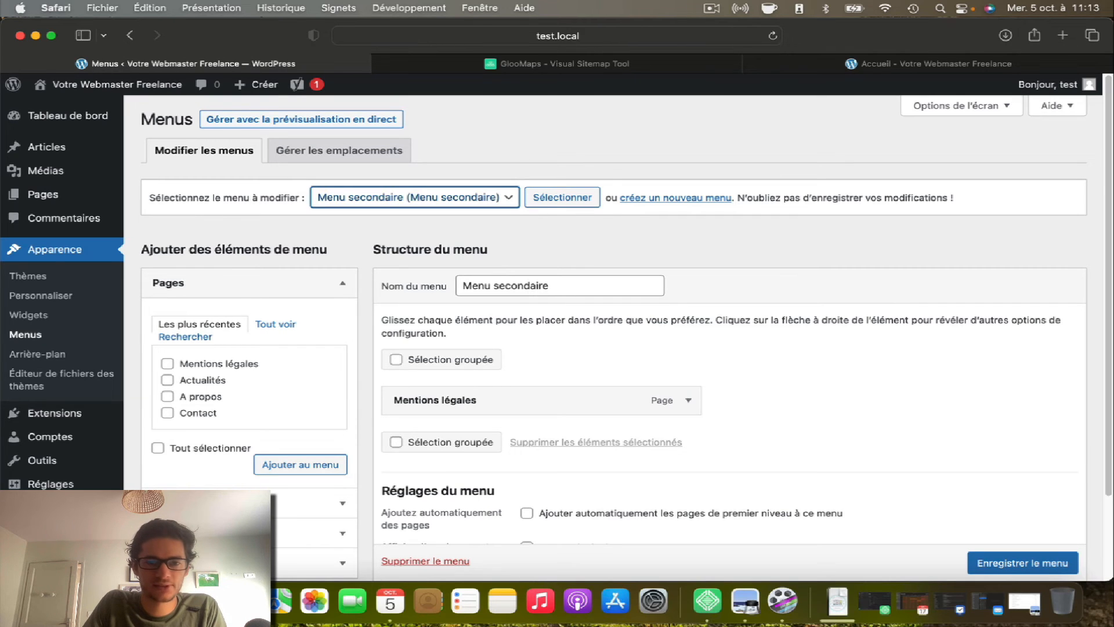
pyautogui.click(414, 197)
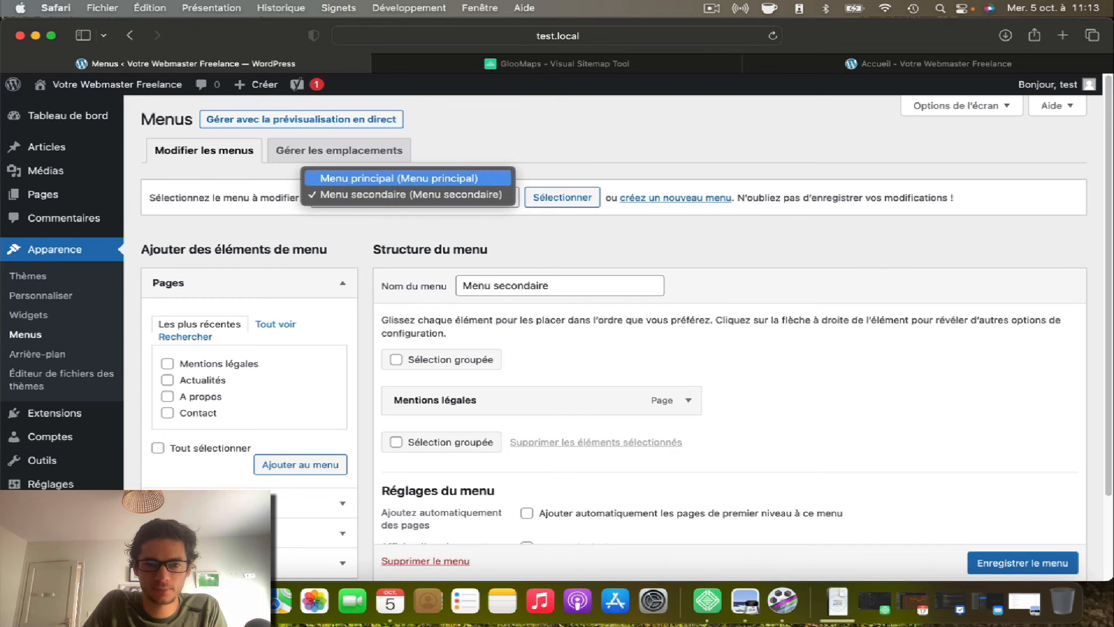
pyautogui.click(408, 178)
pyautogui.click(561, 197)
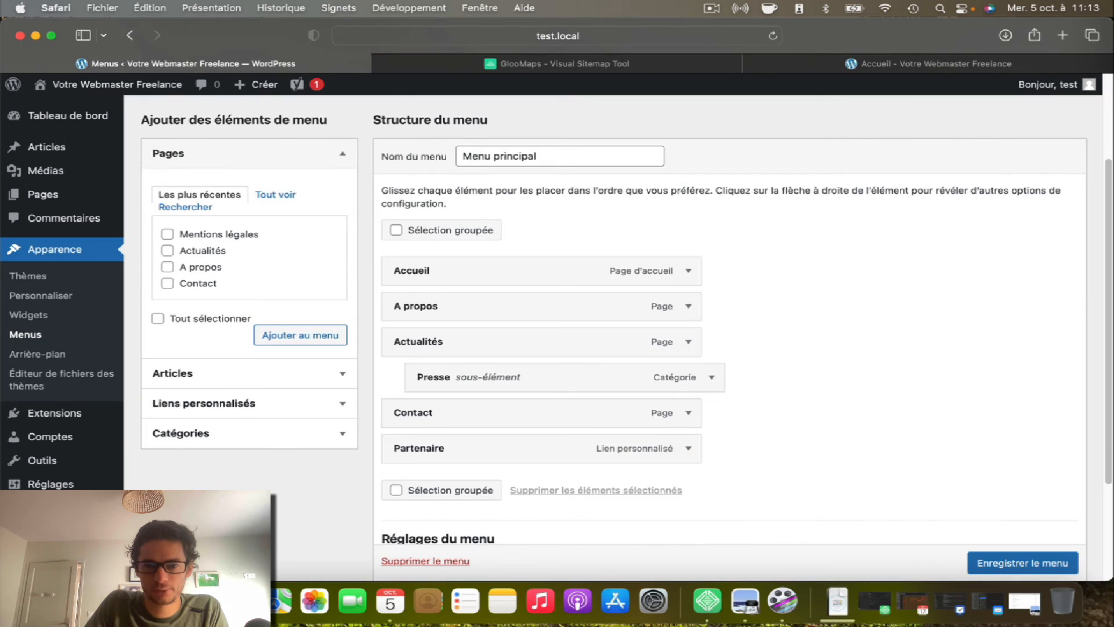
pyautogui.scroll(3, 540, 412)
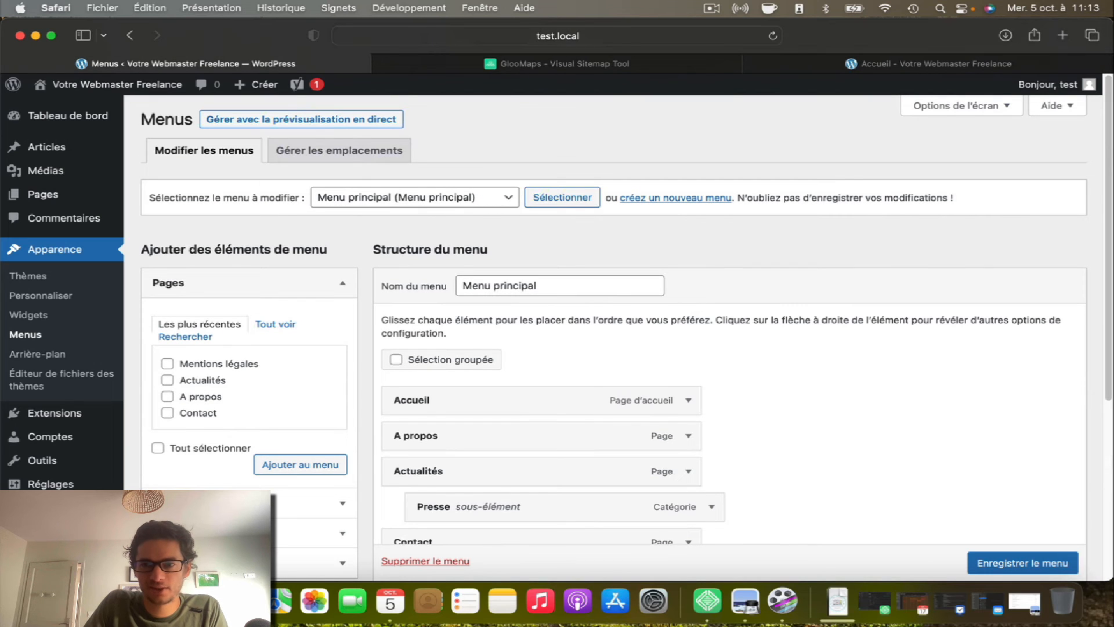
# - Show the link target property (Cible du lien) for menu items and set the Partenaire item to open in a new tab
pyautogui.click(961, 105)
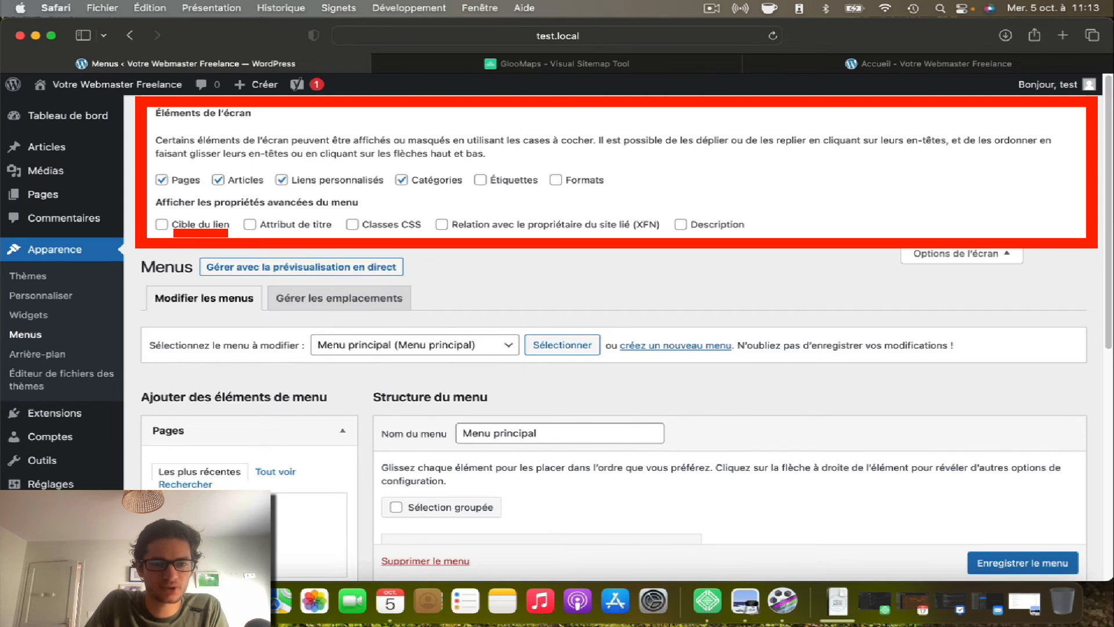
pyautogui.scroll(-6, 626, 319)
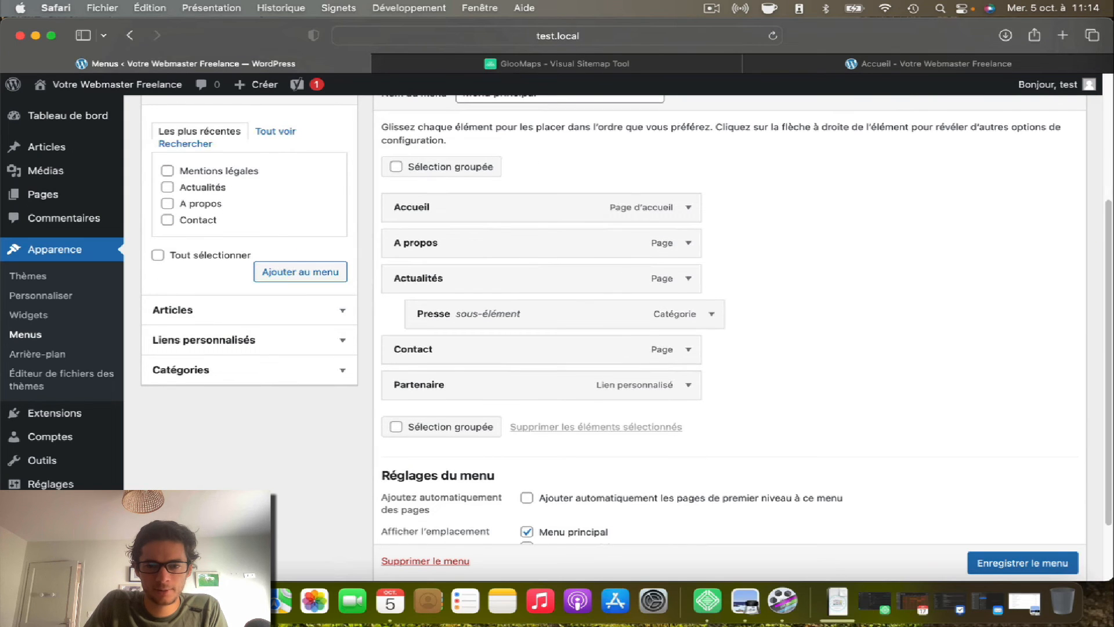
pyautogui.click(688, 385)
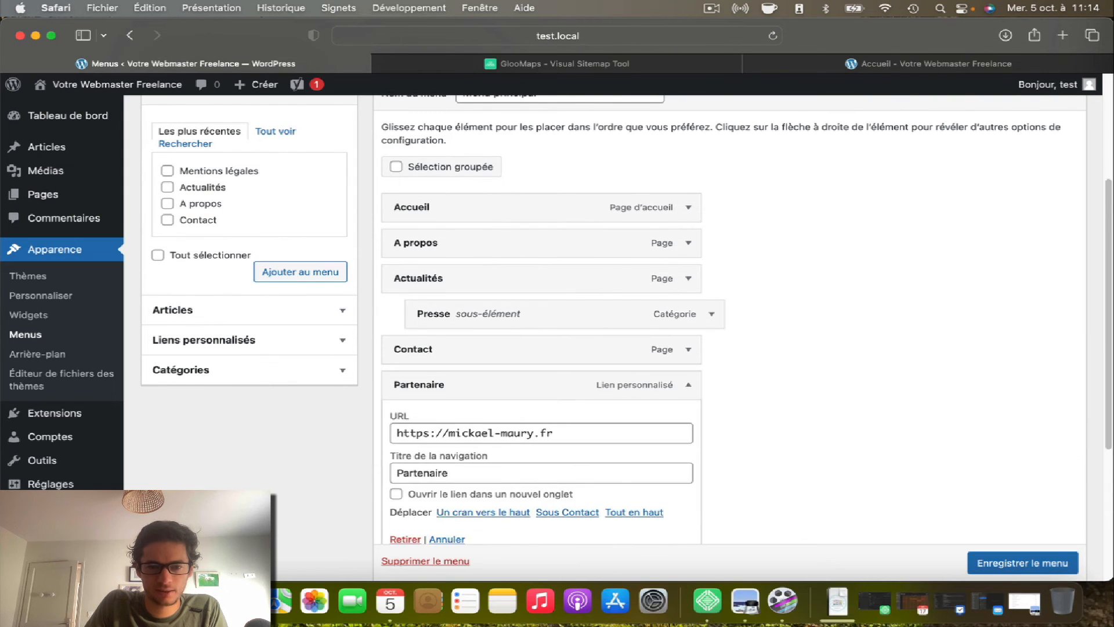
pyautogui.scroll(-2, 688, 348)
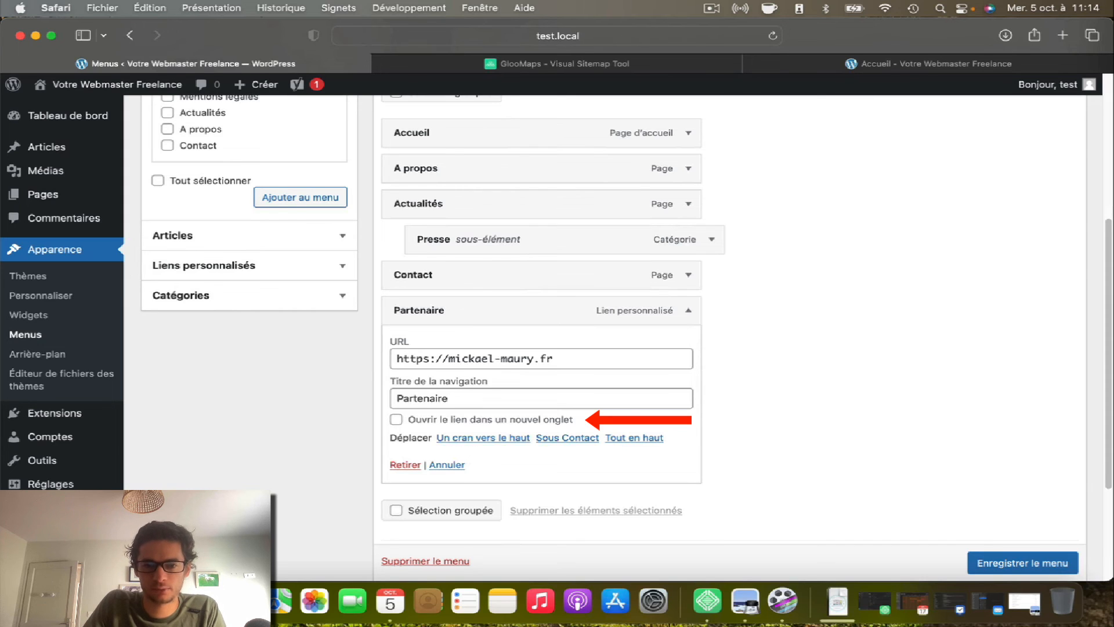
pyautogui.click(396, 418)
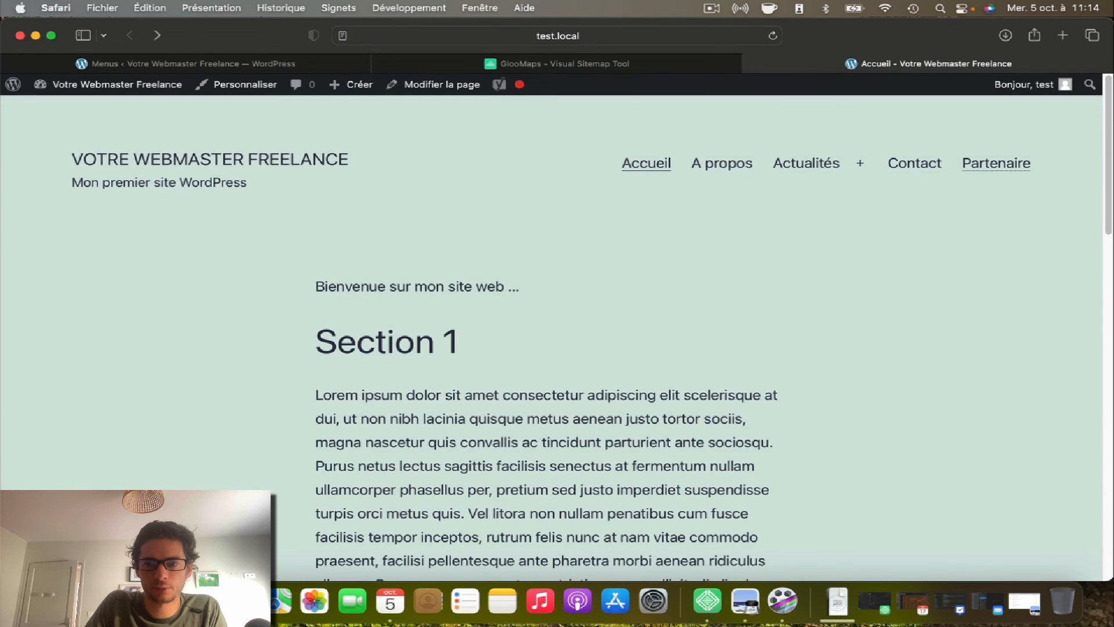
# - Test the Partenaire link on the live site, then return to the home page and check the footer's secondary menu
pyautogui.click(996, 163)
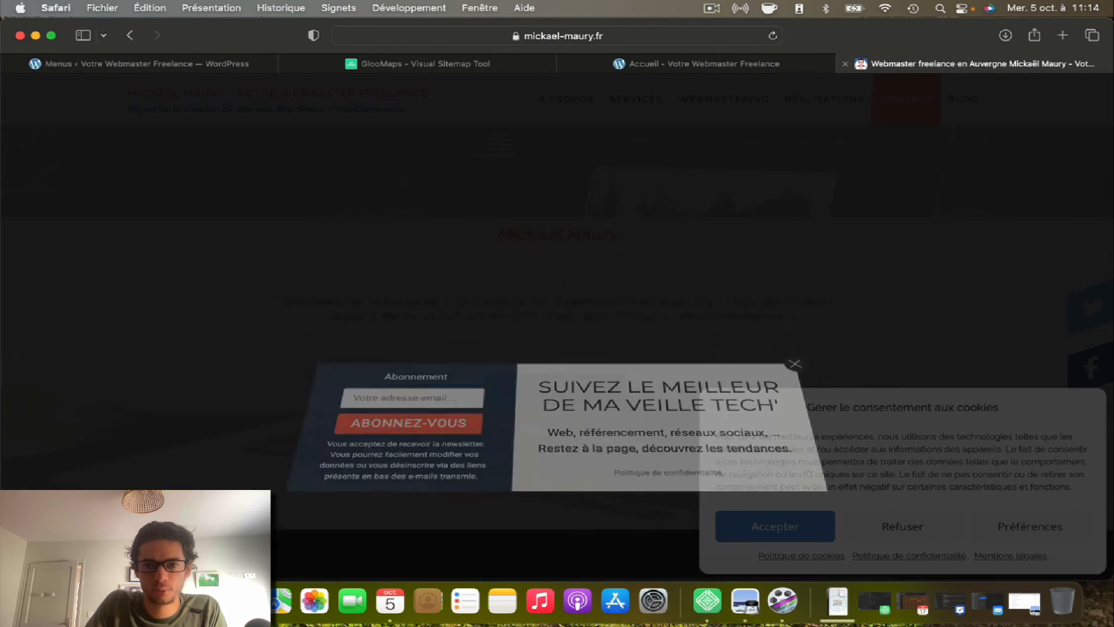
pyautogui.click(704, 64)
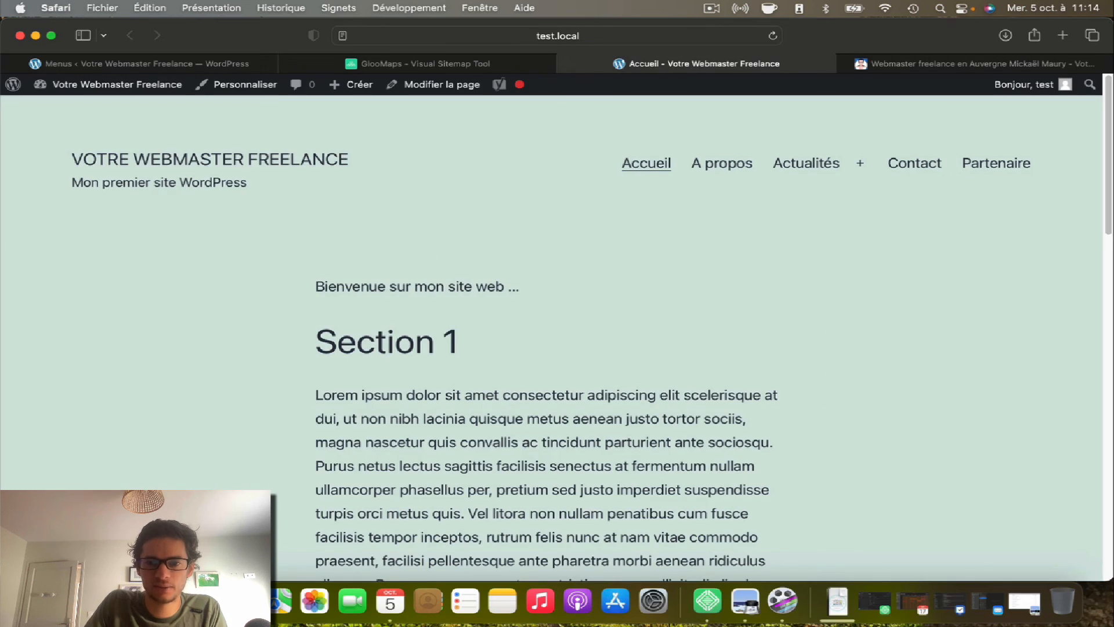
pyautogui.scroll(-15, 530, 333)
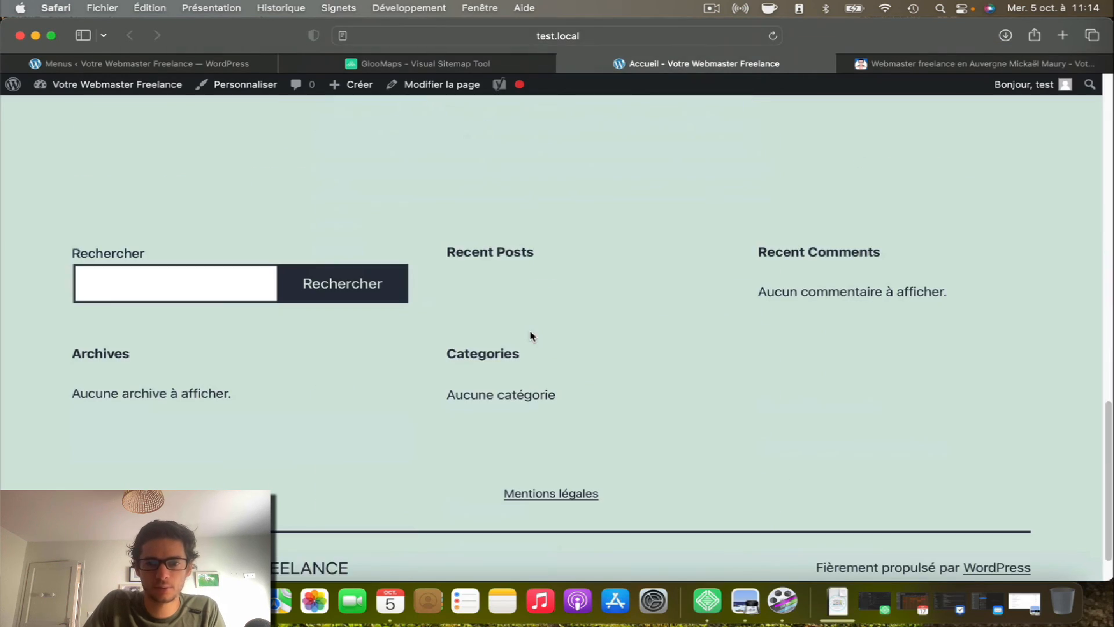
pyautogui.scroll(15, 529, 333)
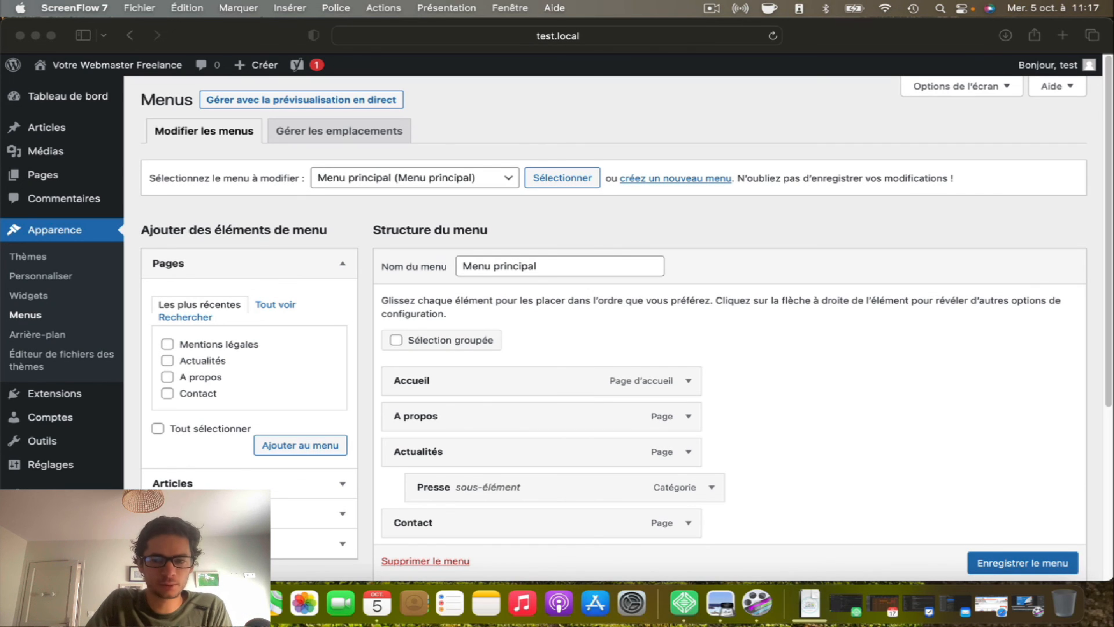
# - Add a custom link with the Instagram page's URL and the link text "Instagram" to Menu secondaire, and save the menu
pyautogui.press('super+Tab')
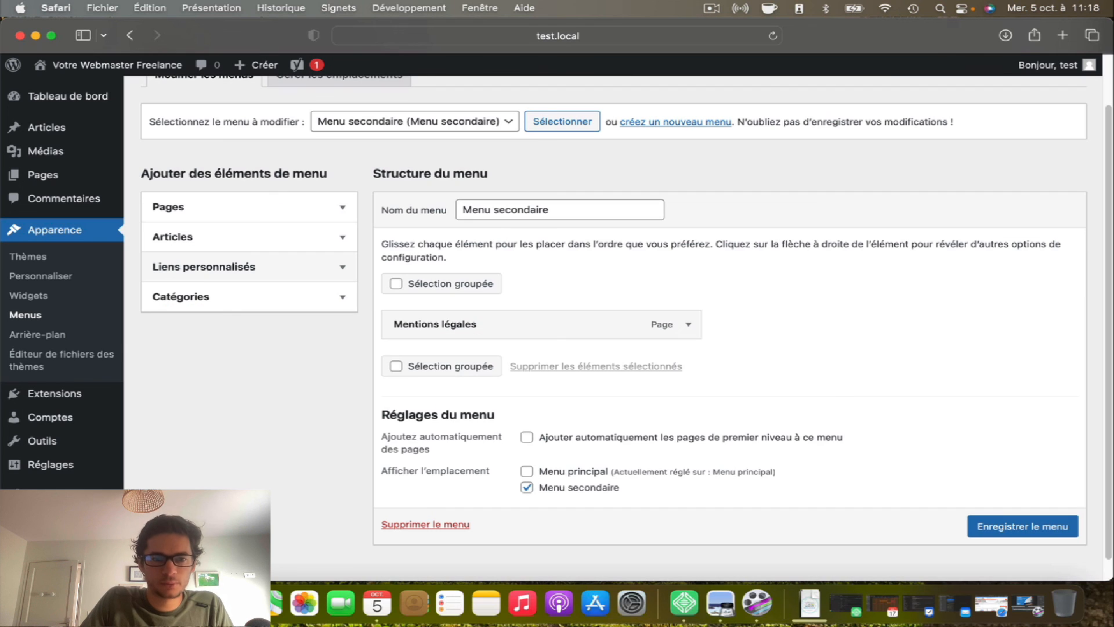
pyautogui.click(250, 267)
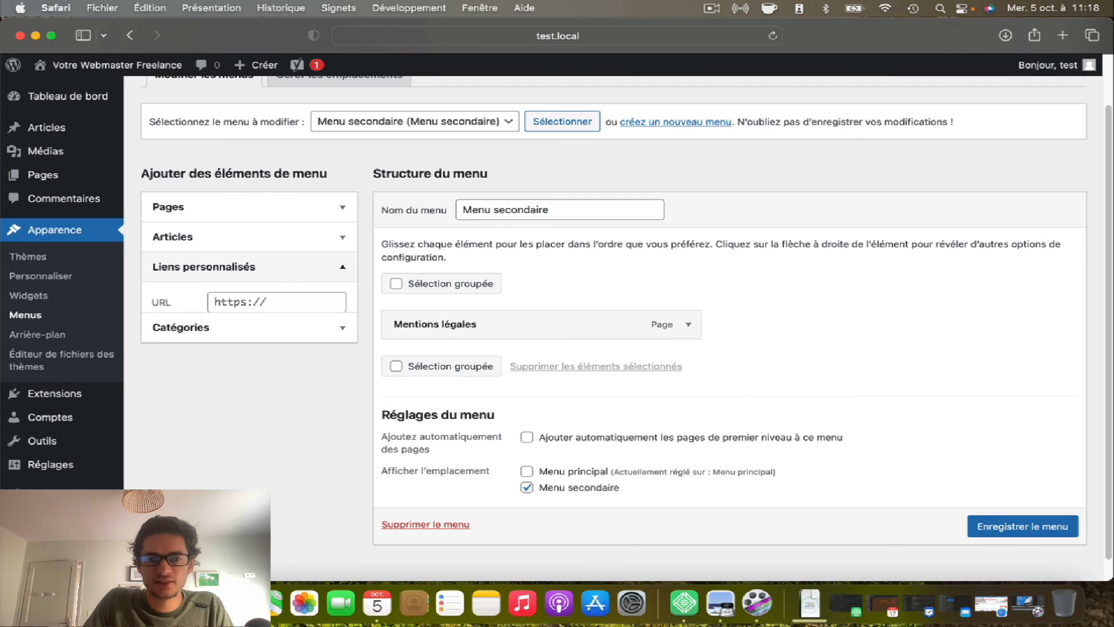
pyautogui.click(277, 312)
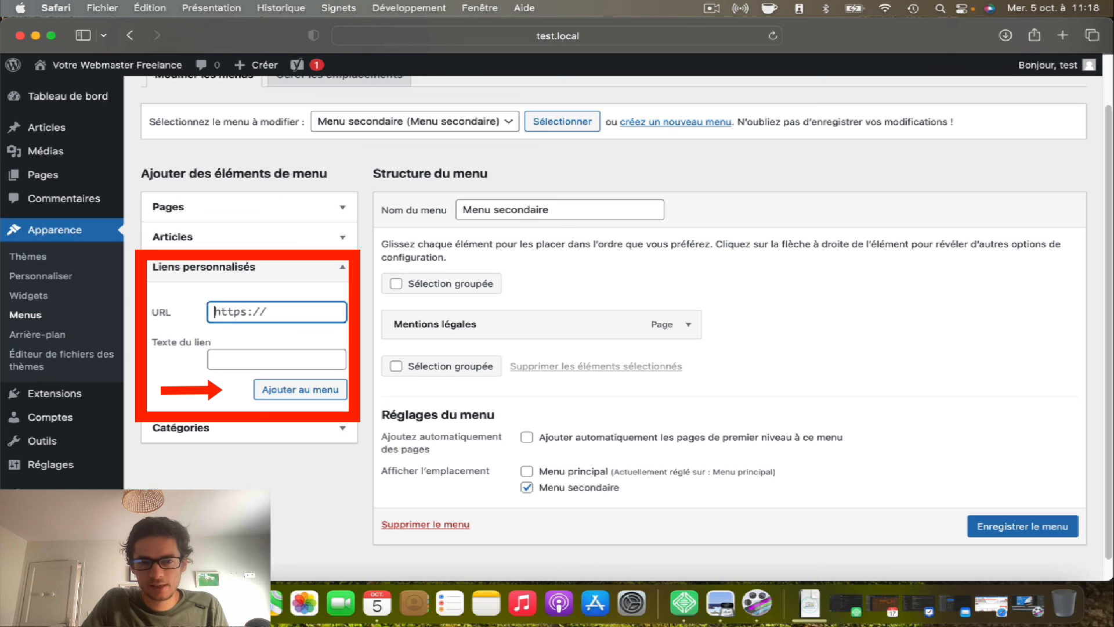
pyautogui.press('super+v')
pyautogui.click(274, 352)
pyautogui.write('Instagram')
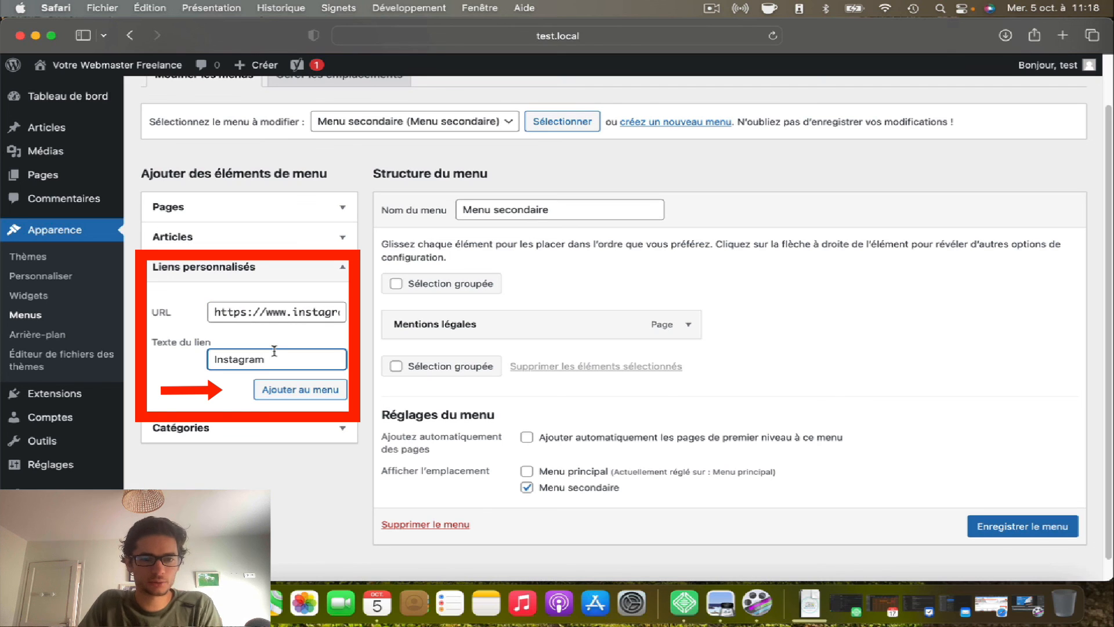
pyautogui.click(300, 389)
pyautogui.click(1022, 562)
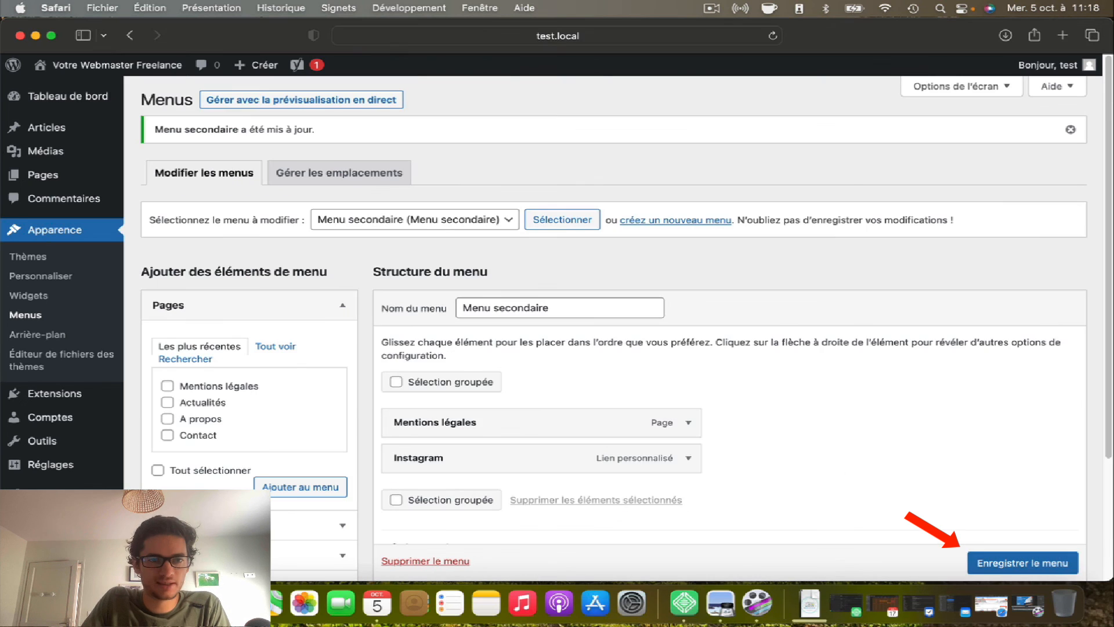
# - Open the live site's home page and check the Instagram link in the footer's secondary menu
pyautogui.moveTo(110, 66)
pyautogui.click(69, 90)
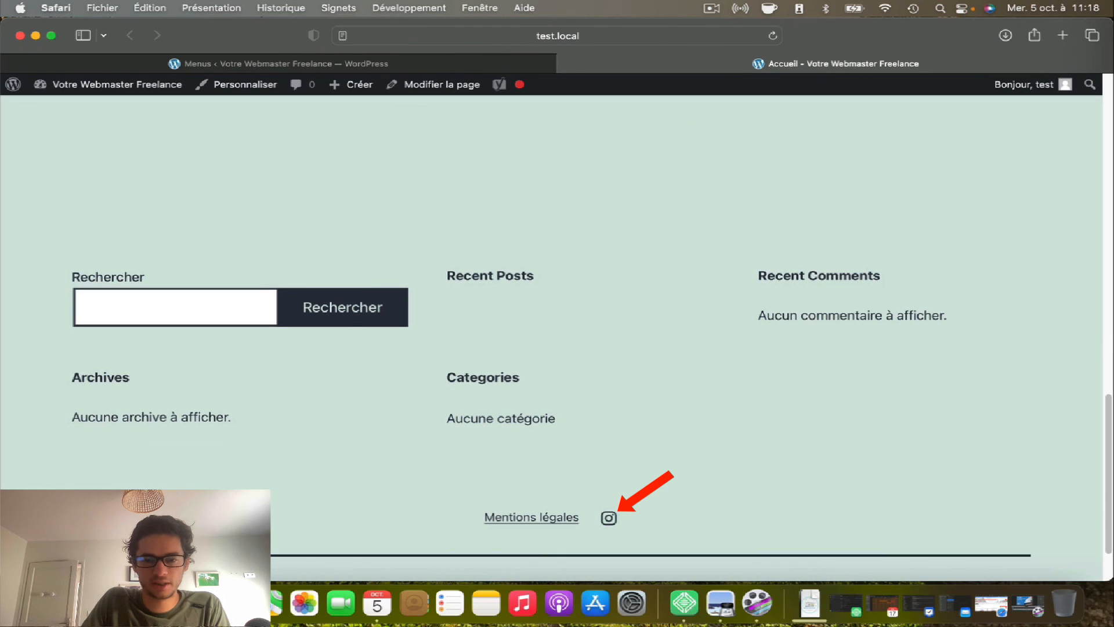